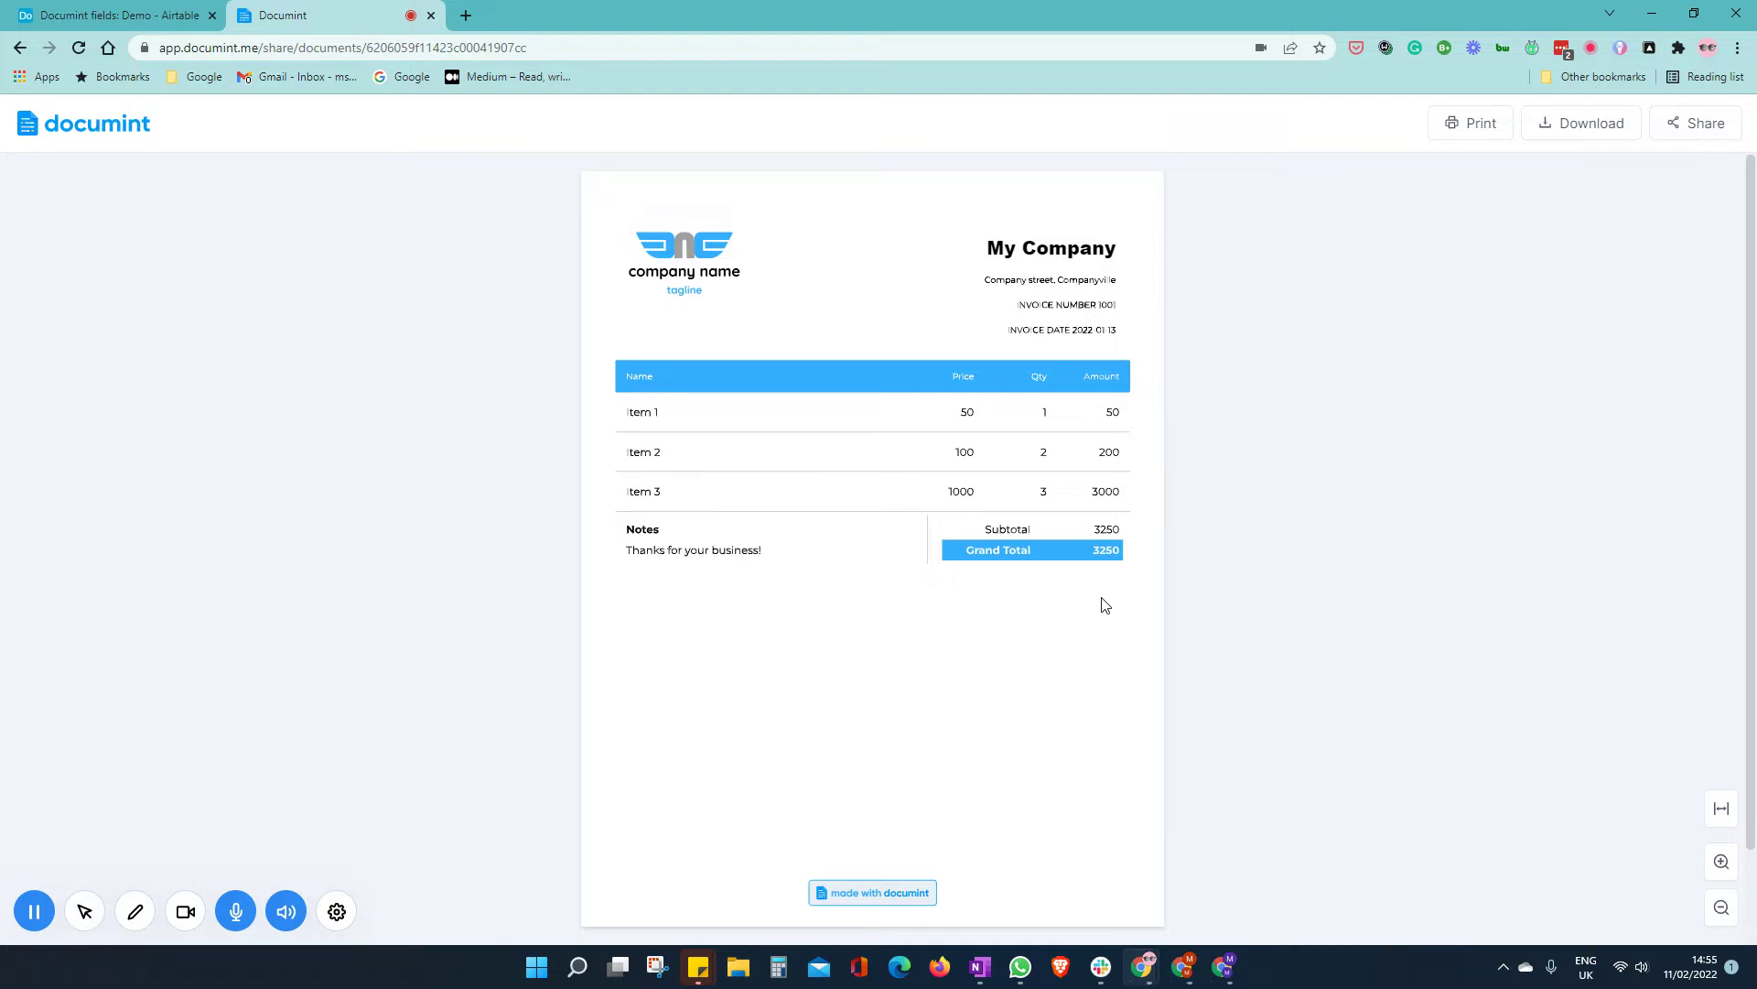
# Leave the invoice showing plain 3250 totals and switch to the 'Documint fields: Demo' Airtable base.
pyautogui.click(147, 14)
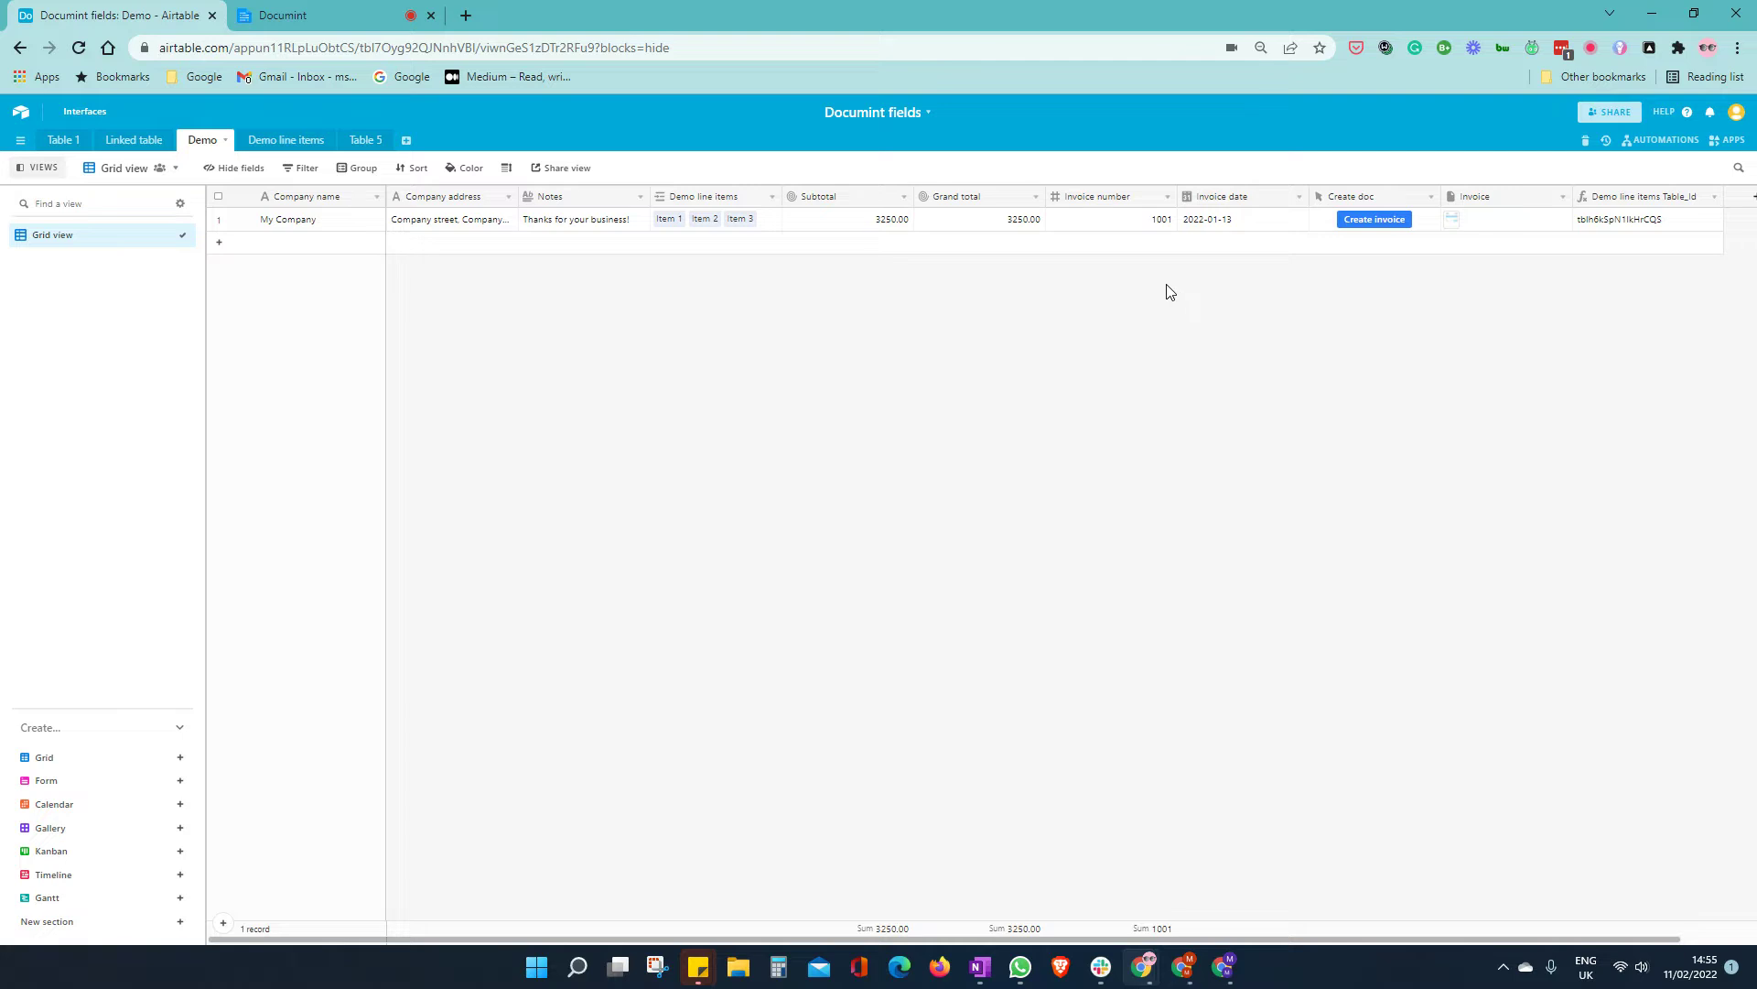
pyautogui.moveTo(981, 217)
pyautogui.moveTo(849, 219)
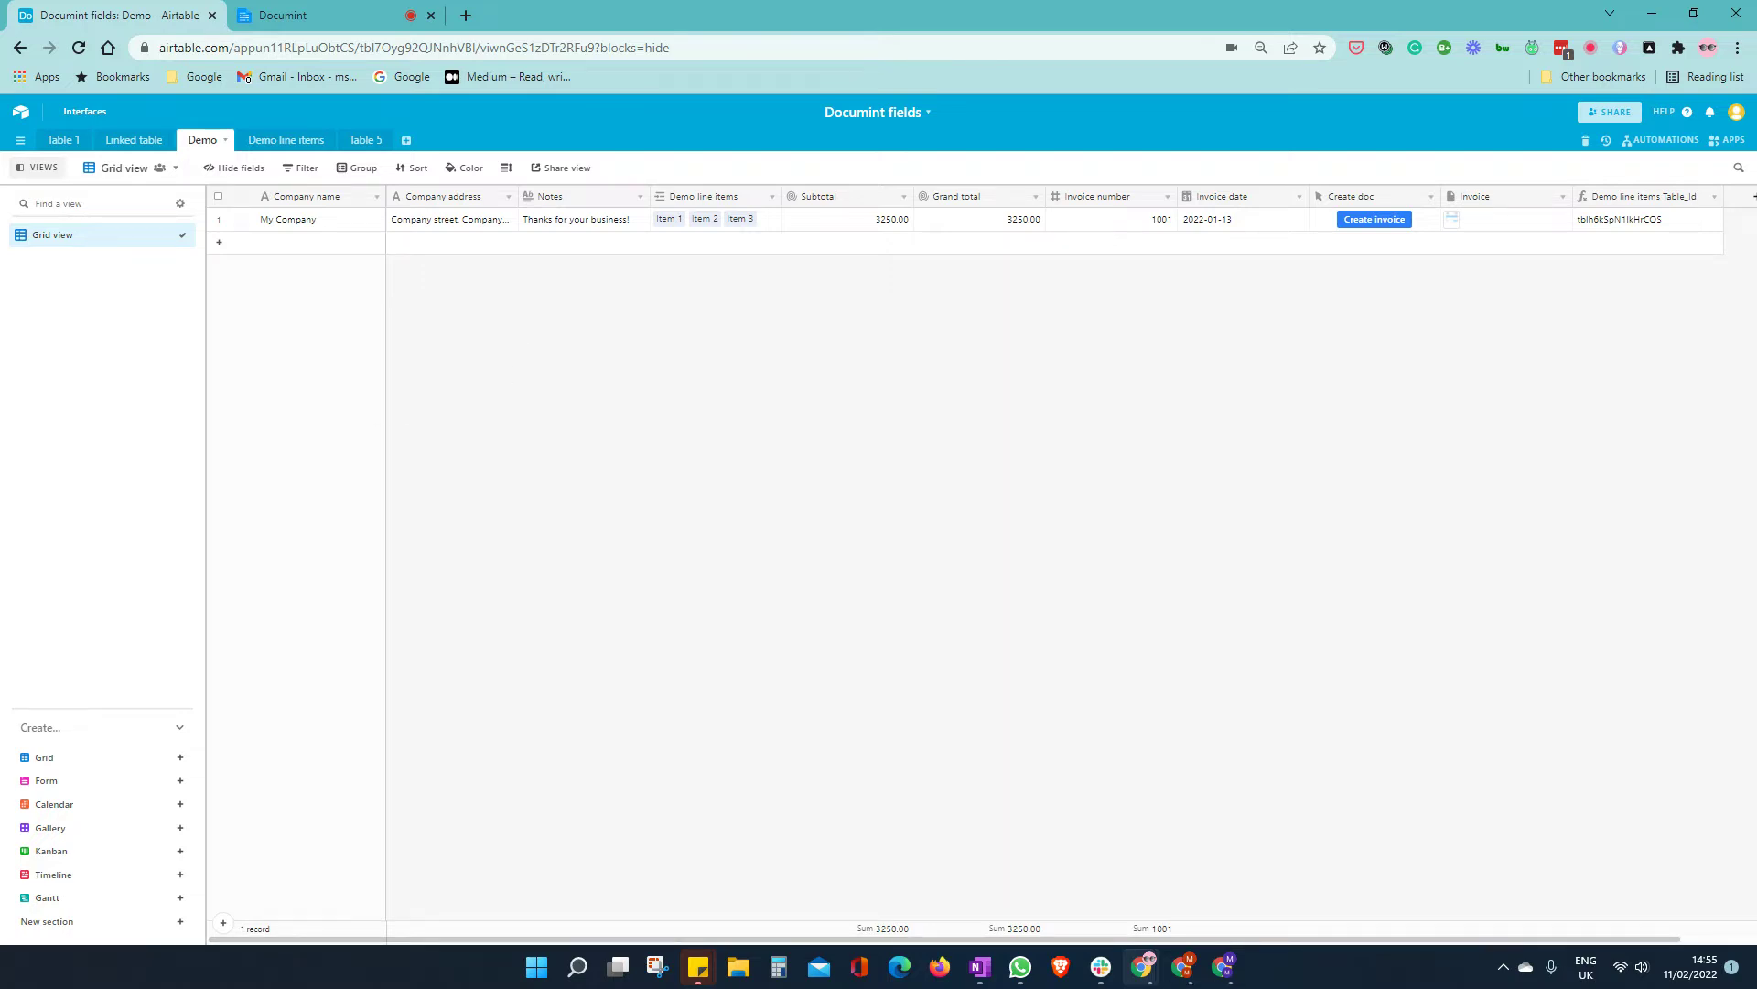
pyautogui.click(1223, 966)
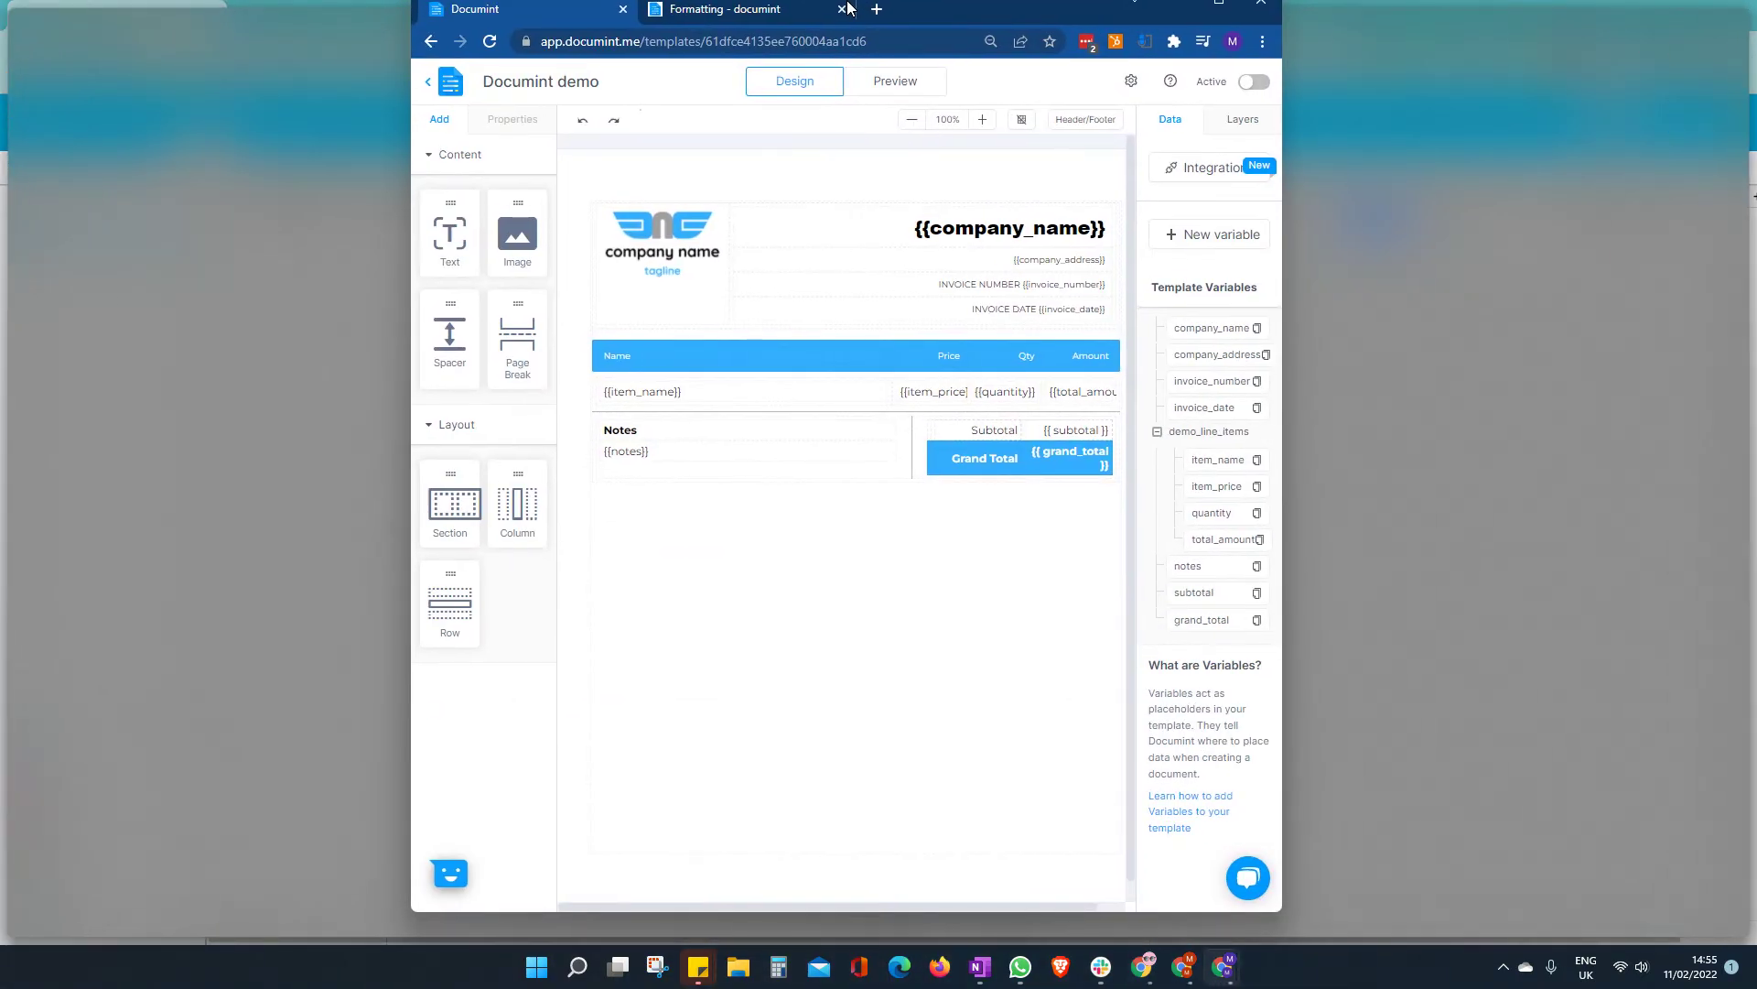
# Maximize the Documint window and switch to the Formatting documentation page.
pyautogui.moveTo(847, 9); pyautogui.dragTo(844, 11)
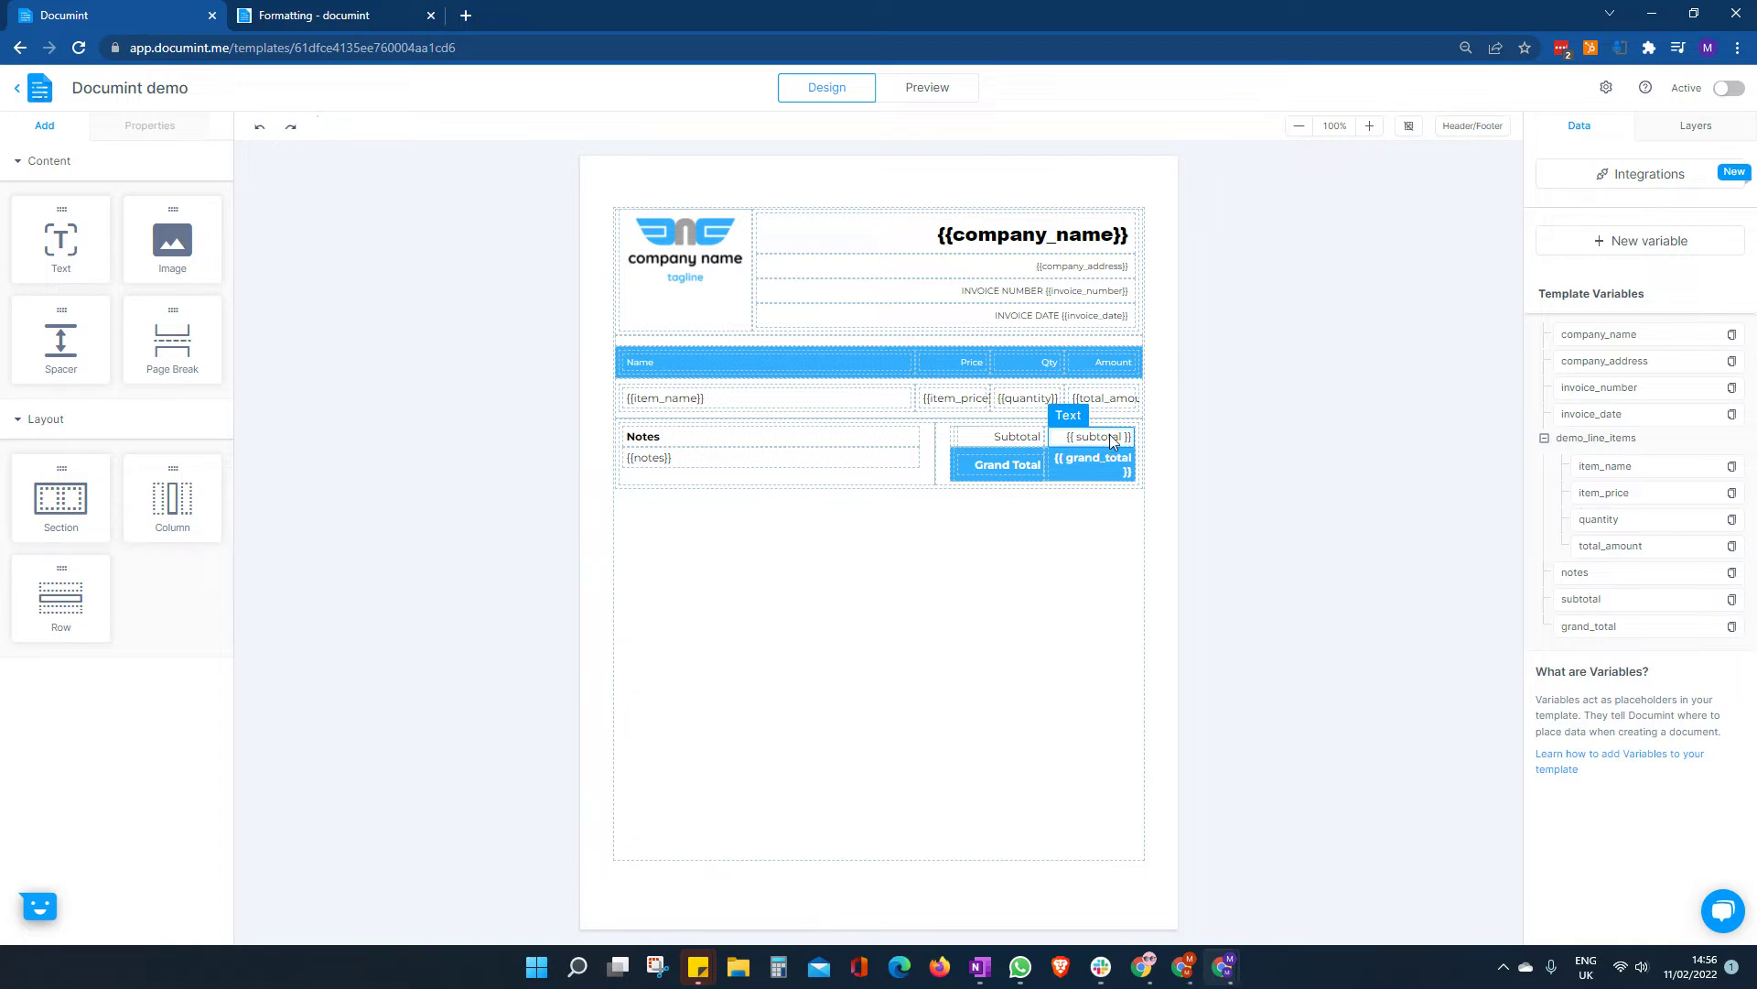
pyautogui.click(356, 8)
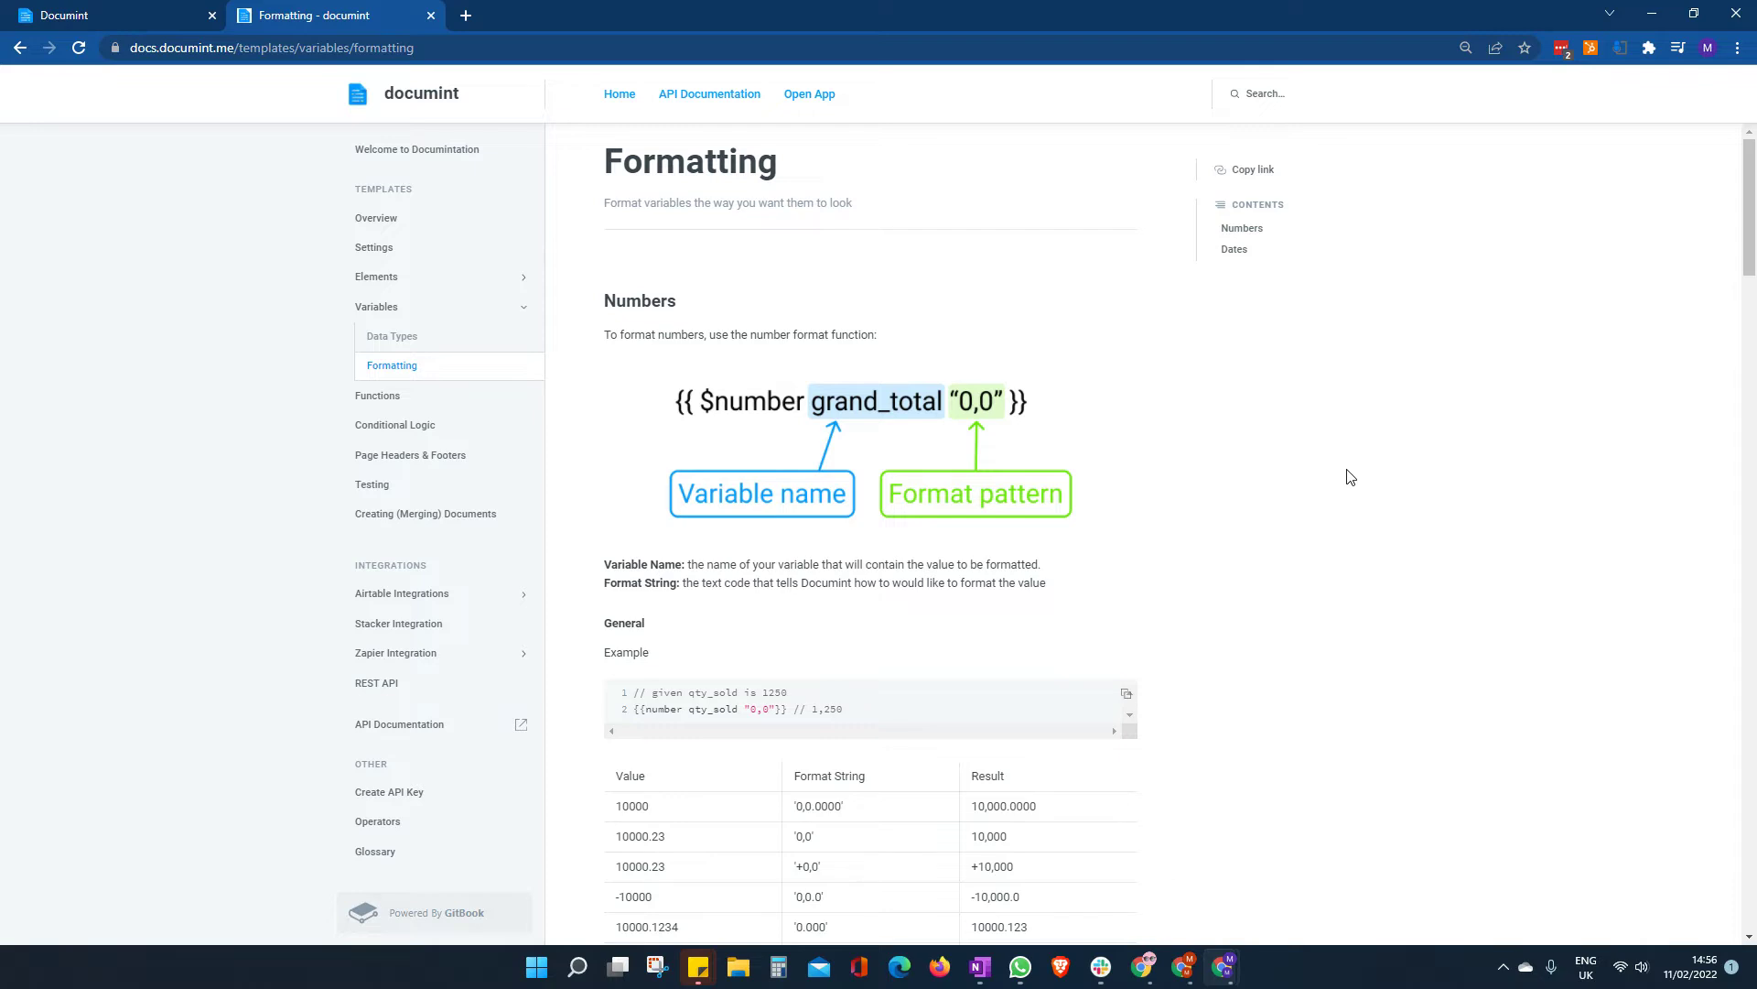
# Scroll the Formatting guide past Numbers to the Currency section's $0,0.00 format string.
pyautogui.scroll(-1, 1344, 475)
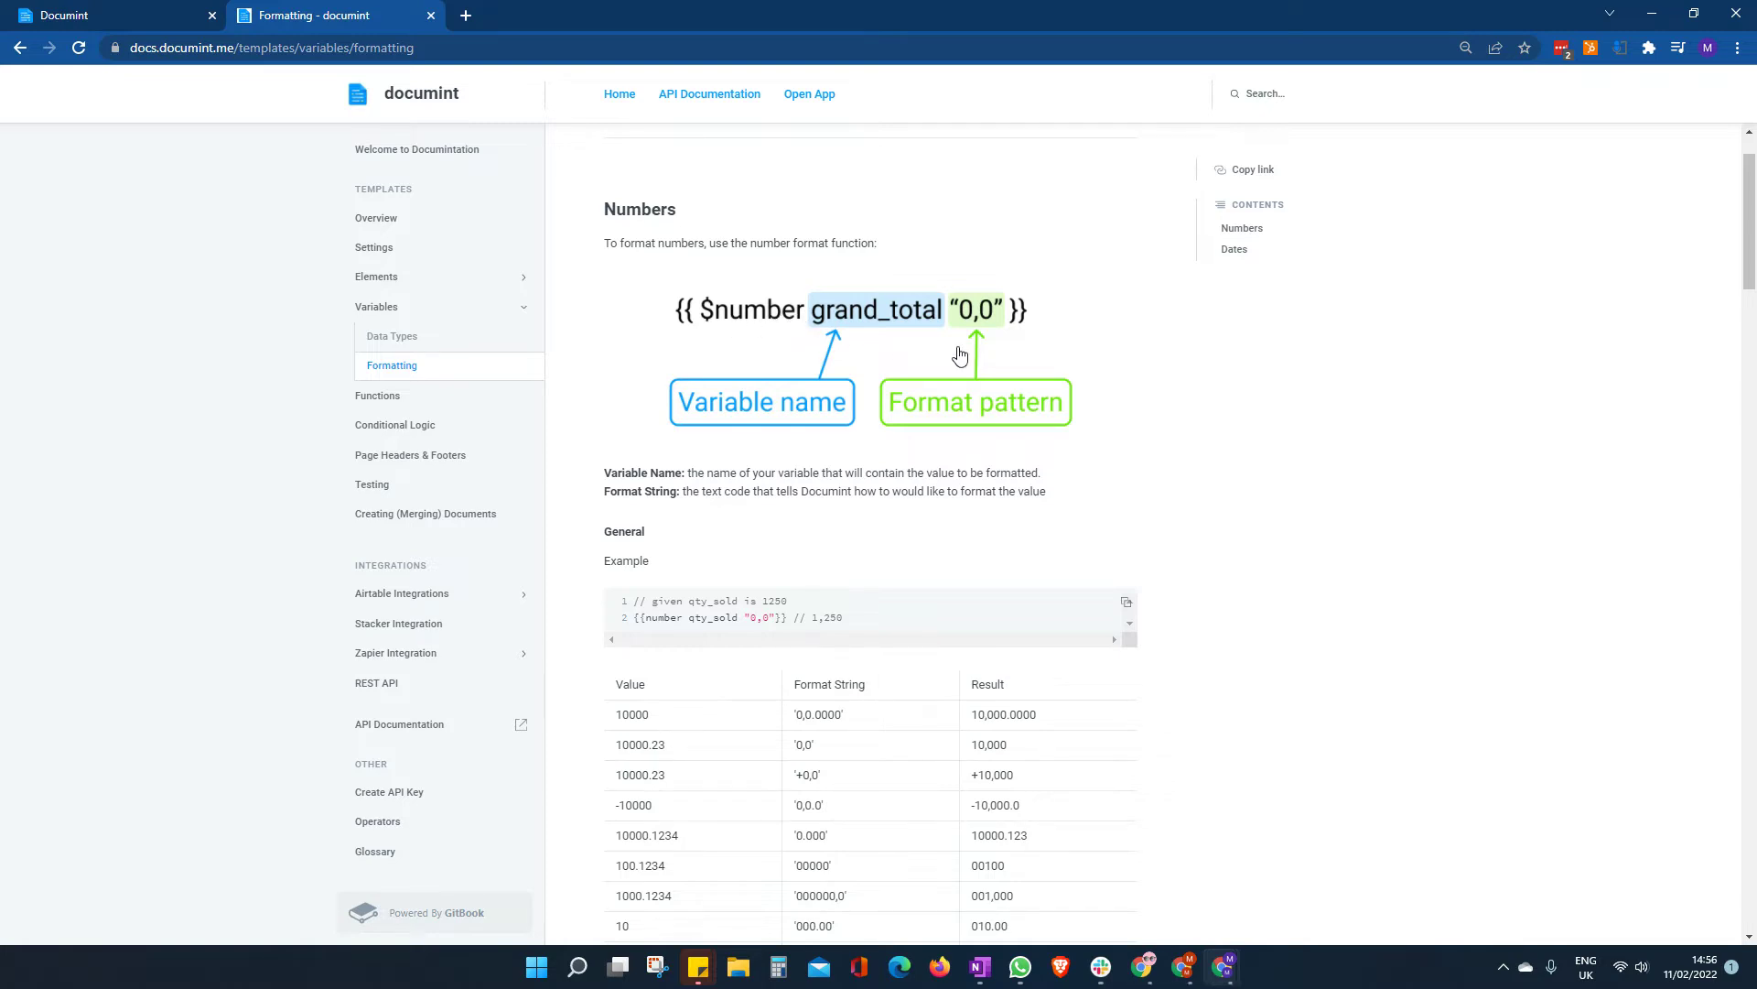
pyautogui.scroll(-3, 1392, 560)
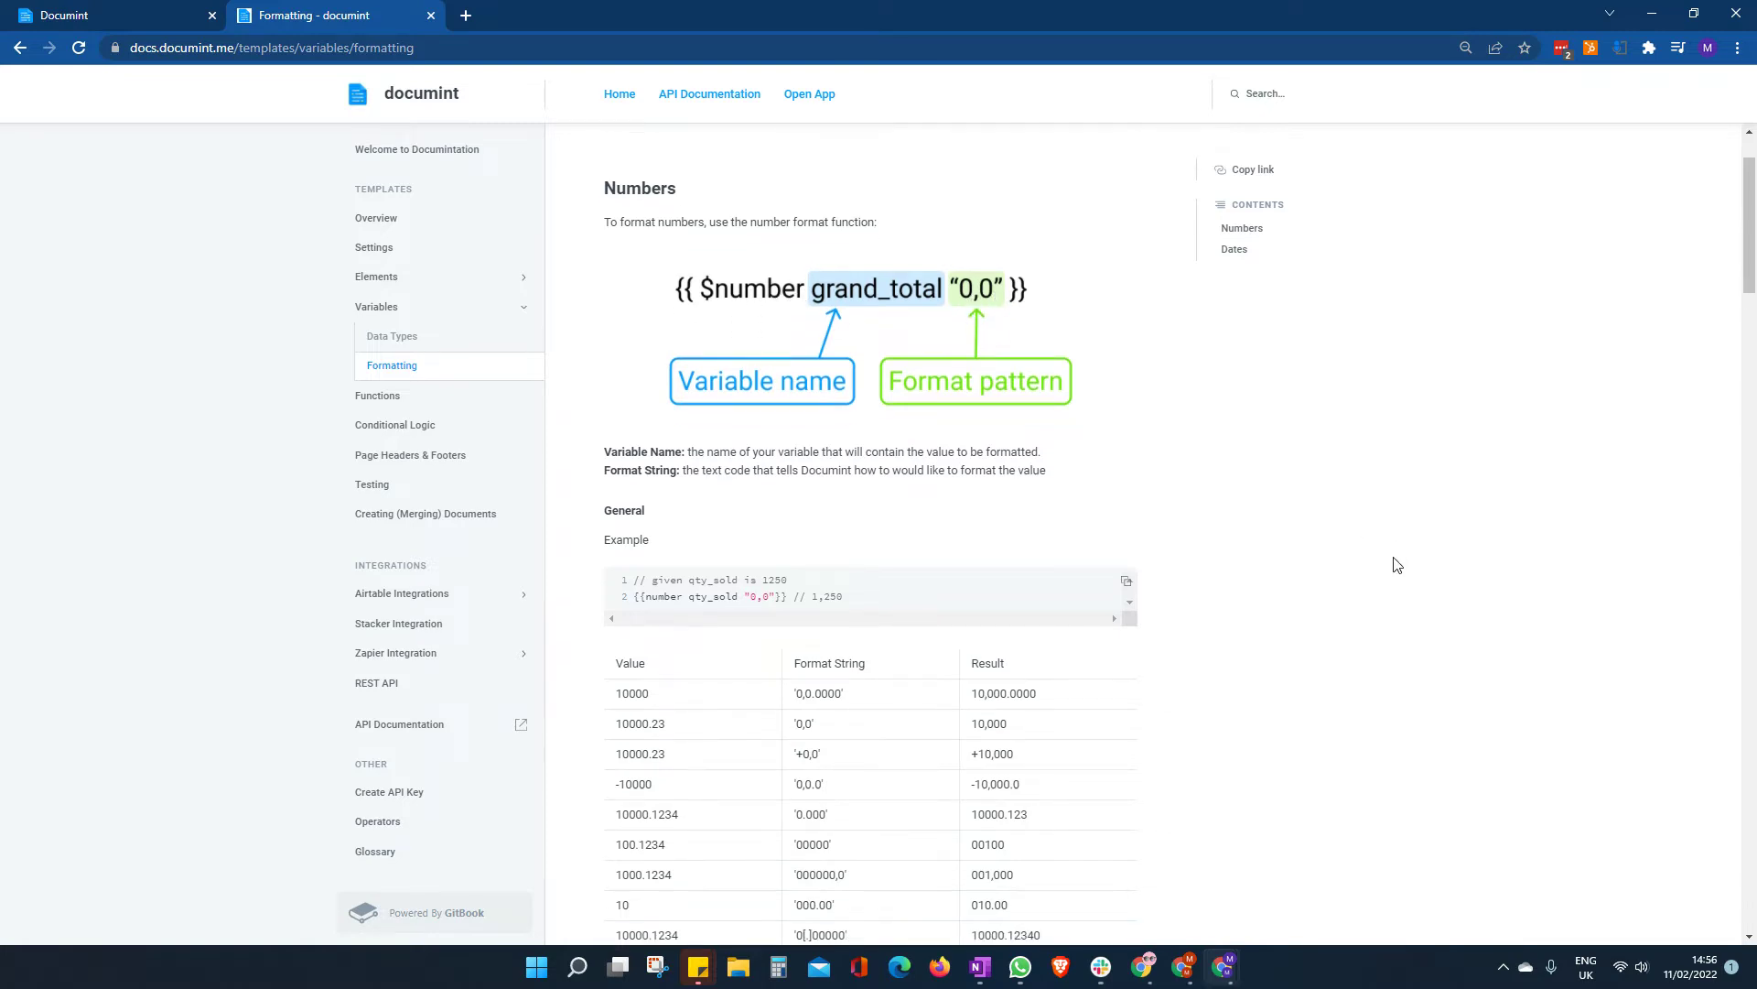
pyautogui.scroll(-2, 1393, 550)
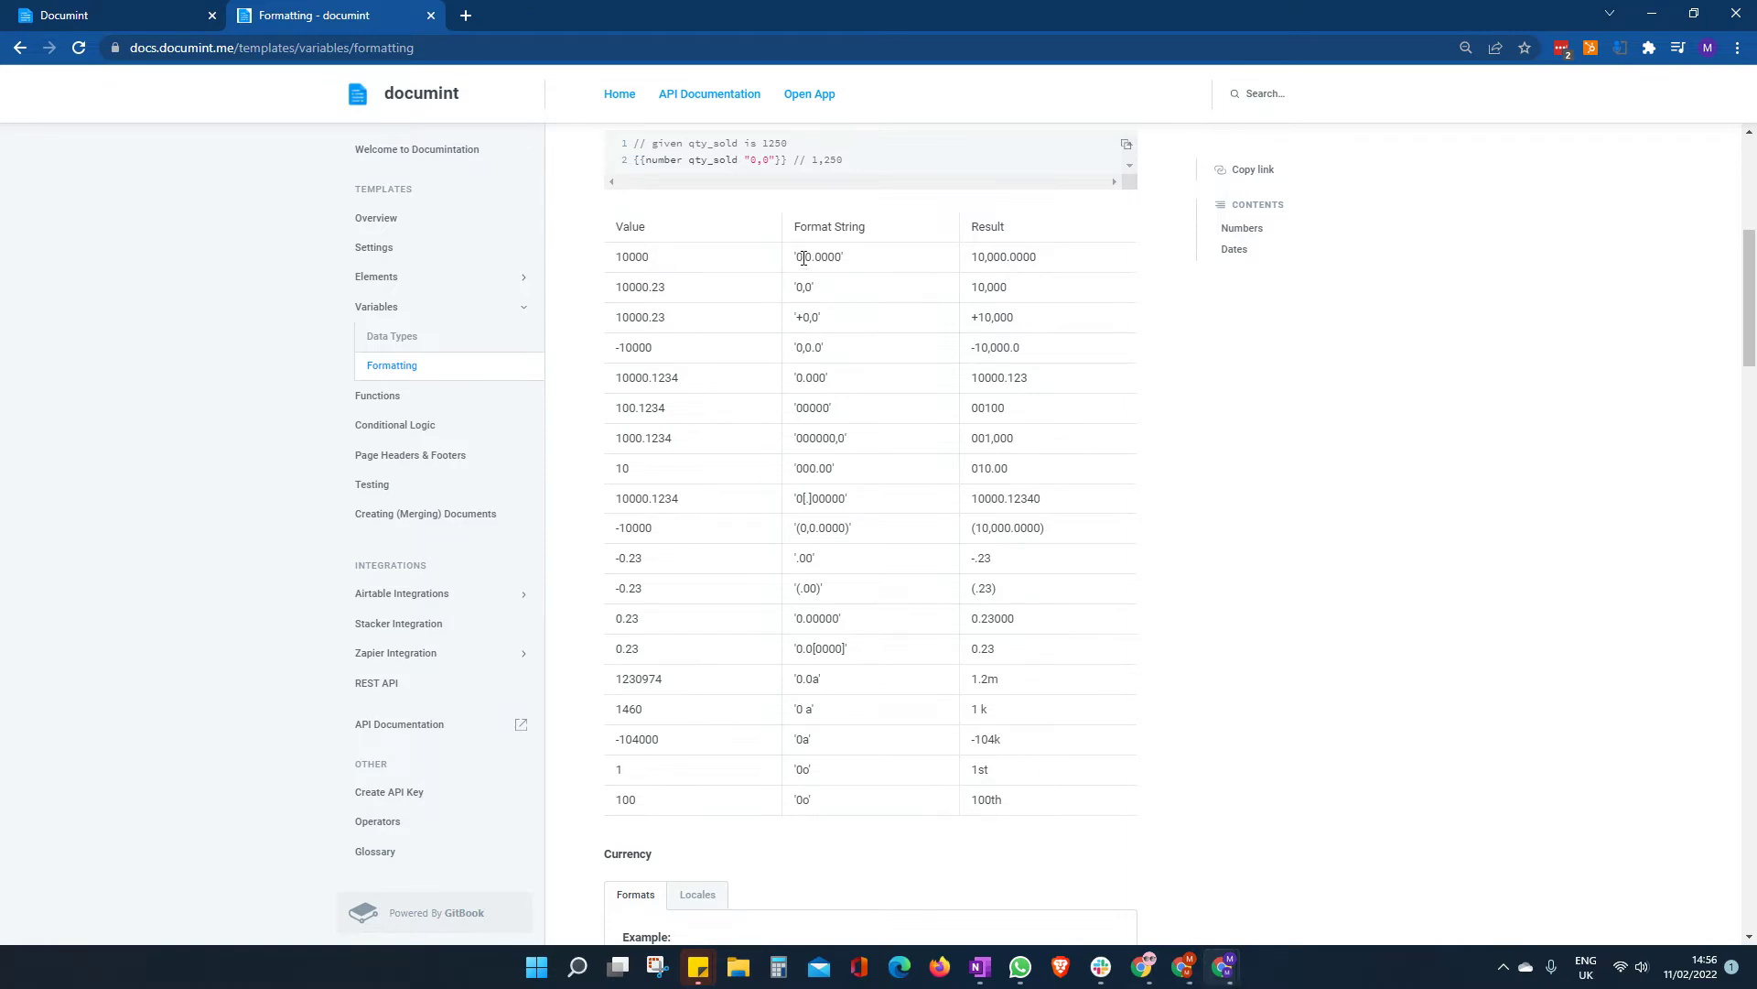
pyautogui.scroll(4, 869, 302)
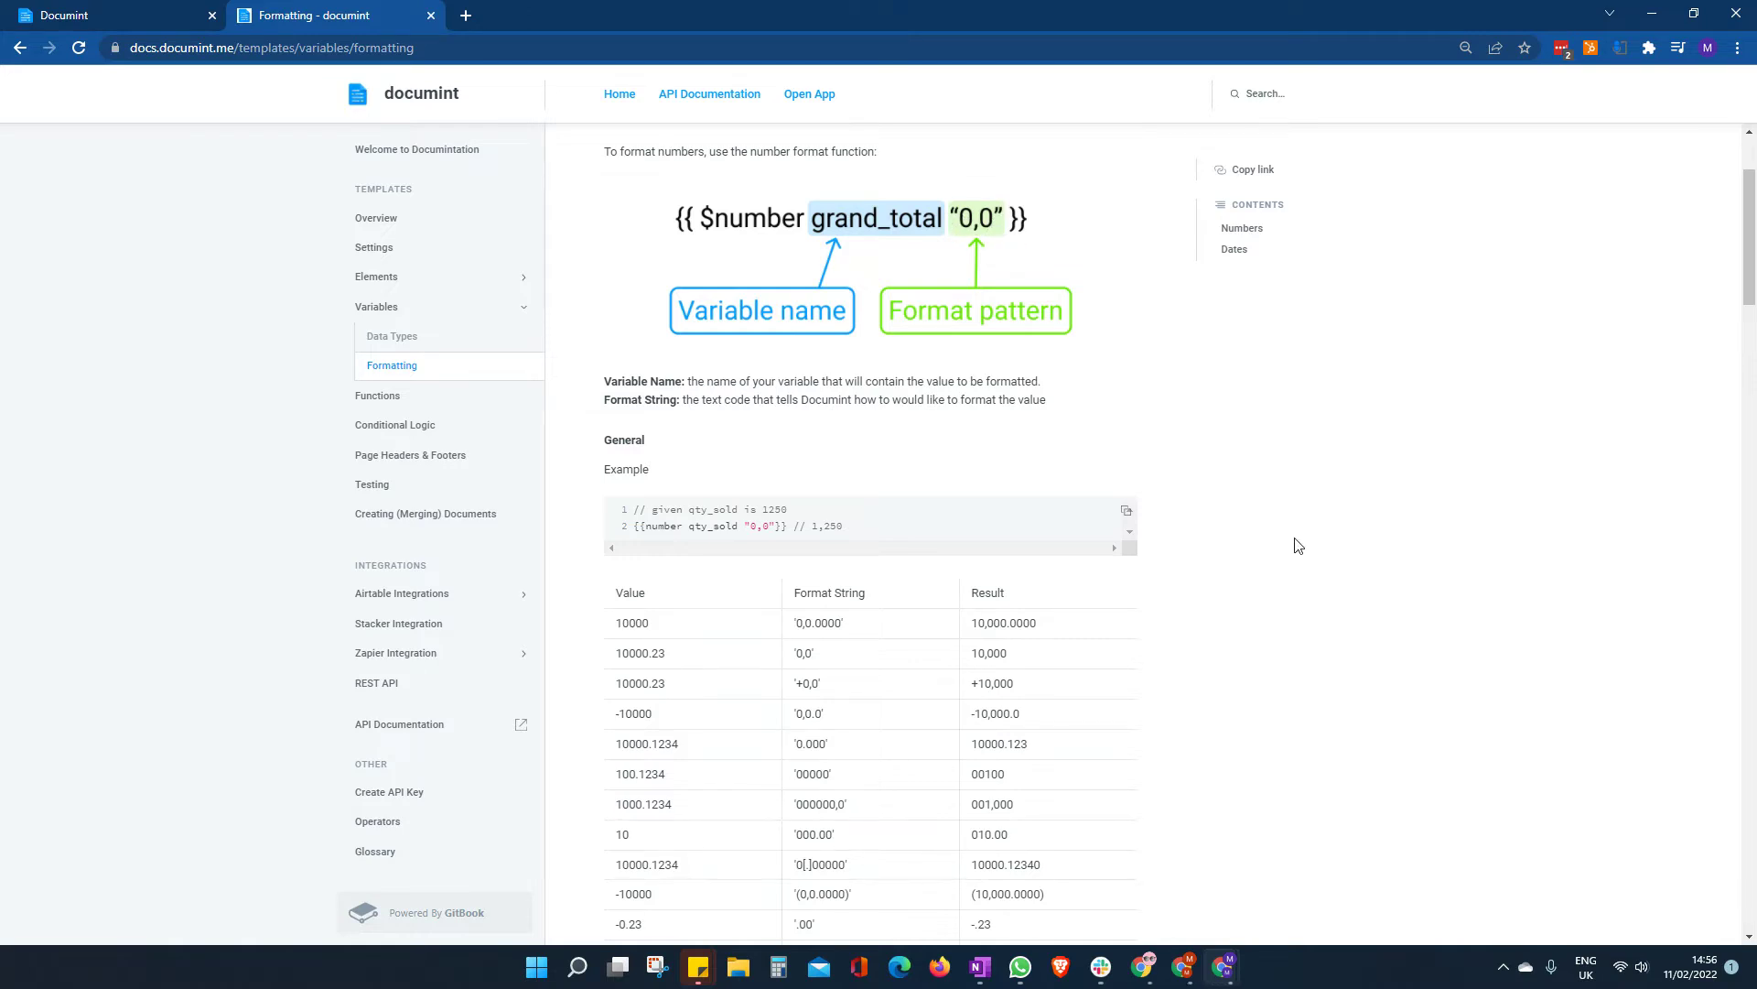
pyautogui.scroll(-1, 1263, 517)
pyautogui.scroll(-3, 1190, 458)
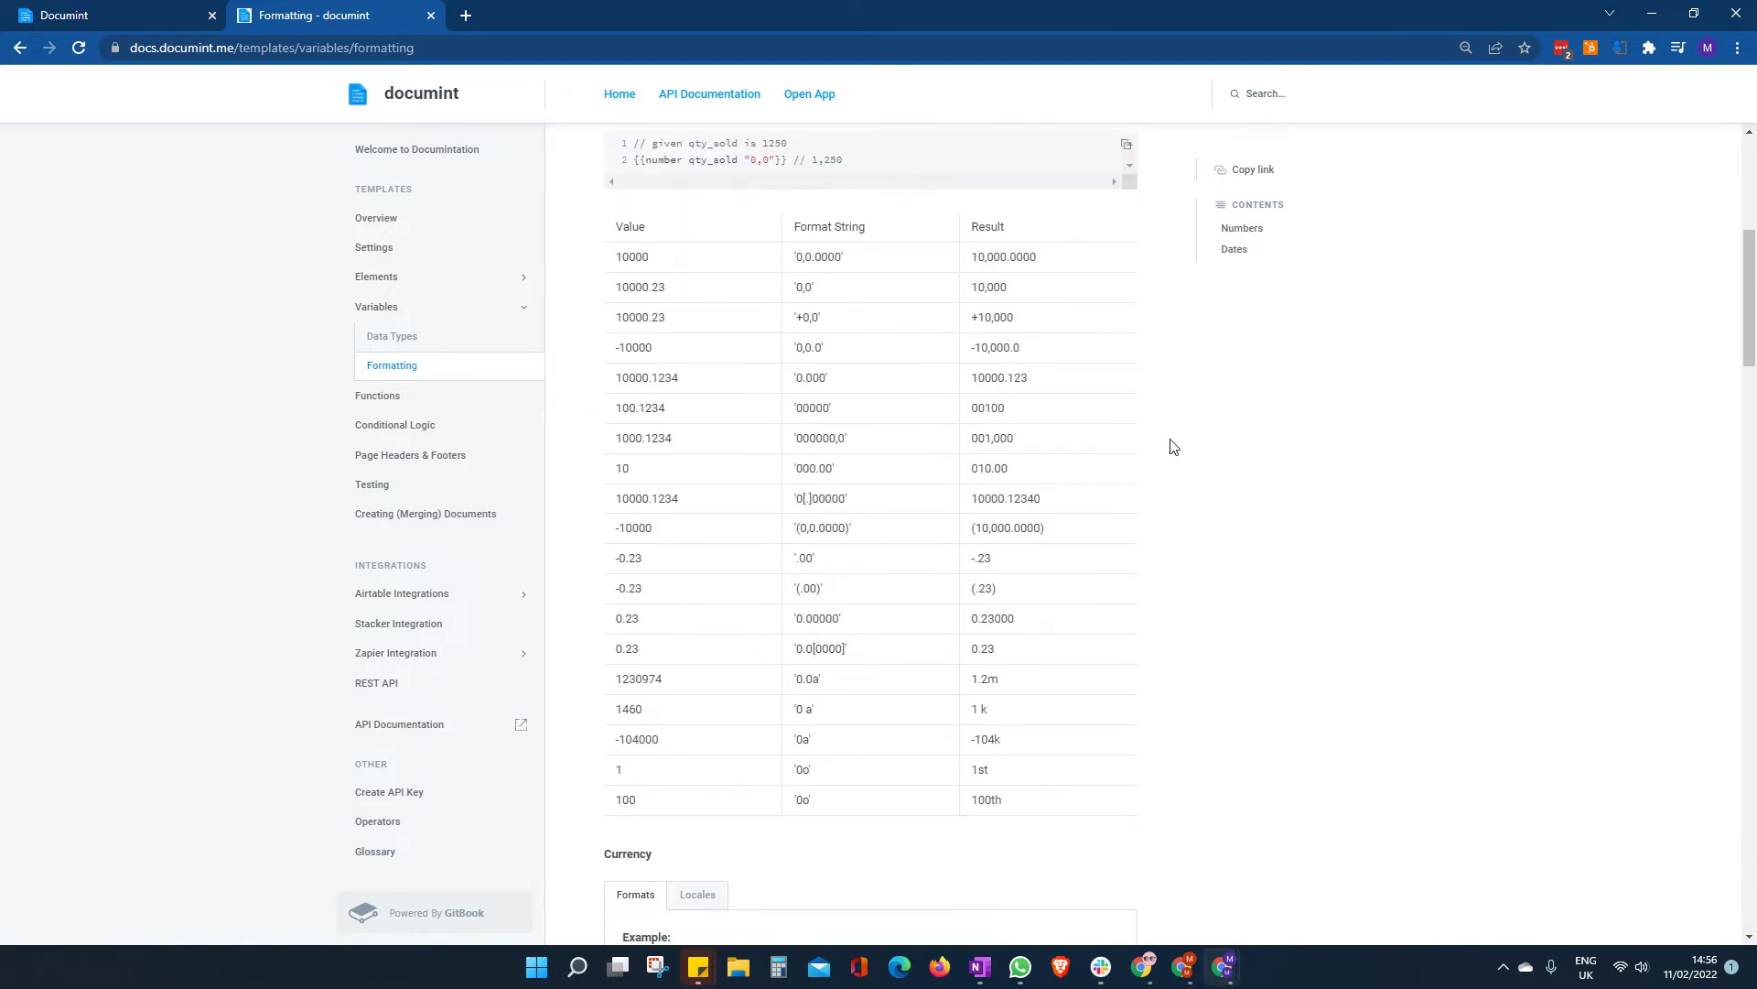
pyautogui.scroll(1, 1190, 446)
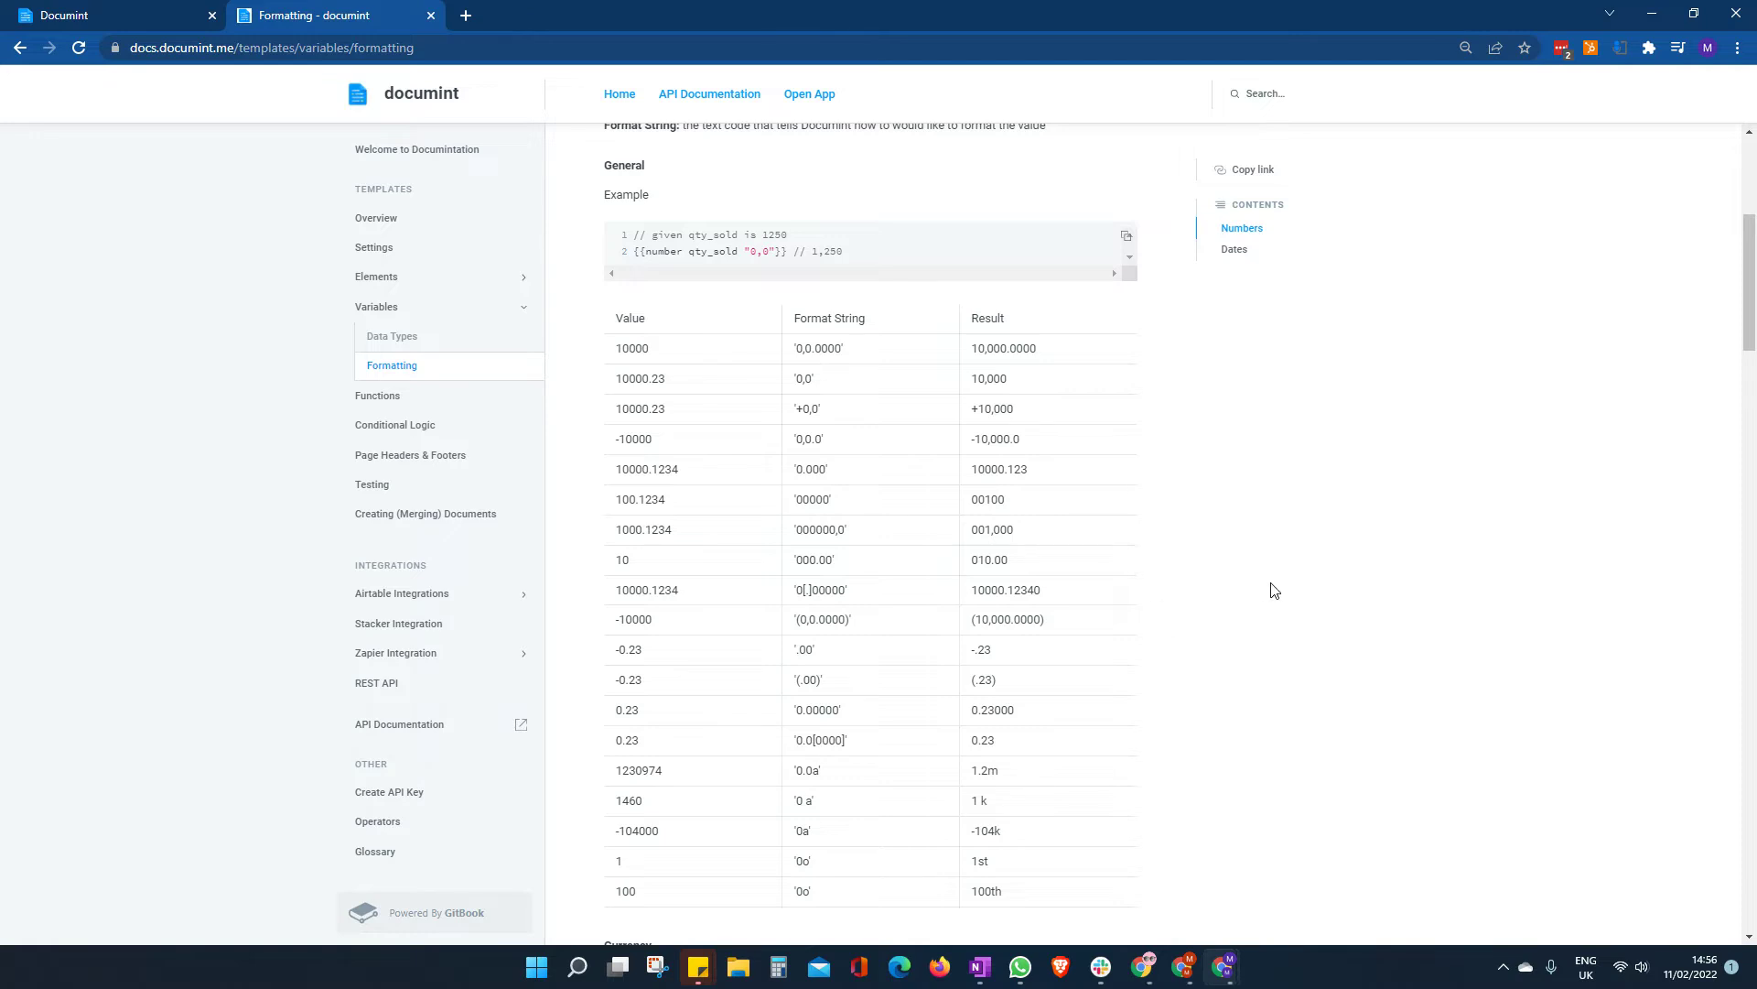
pyautogui.scroll(-3, 1277, 577)
pyautogui.scroll(-4, 1282, 549)
pyautogui.scroll(-1, 1290, 508)
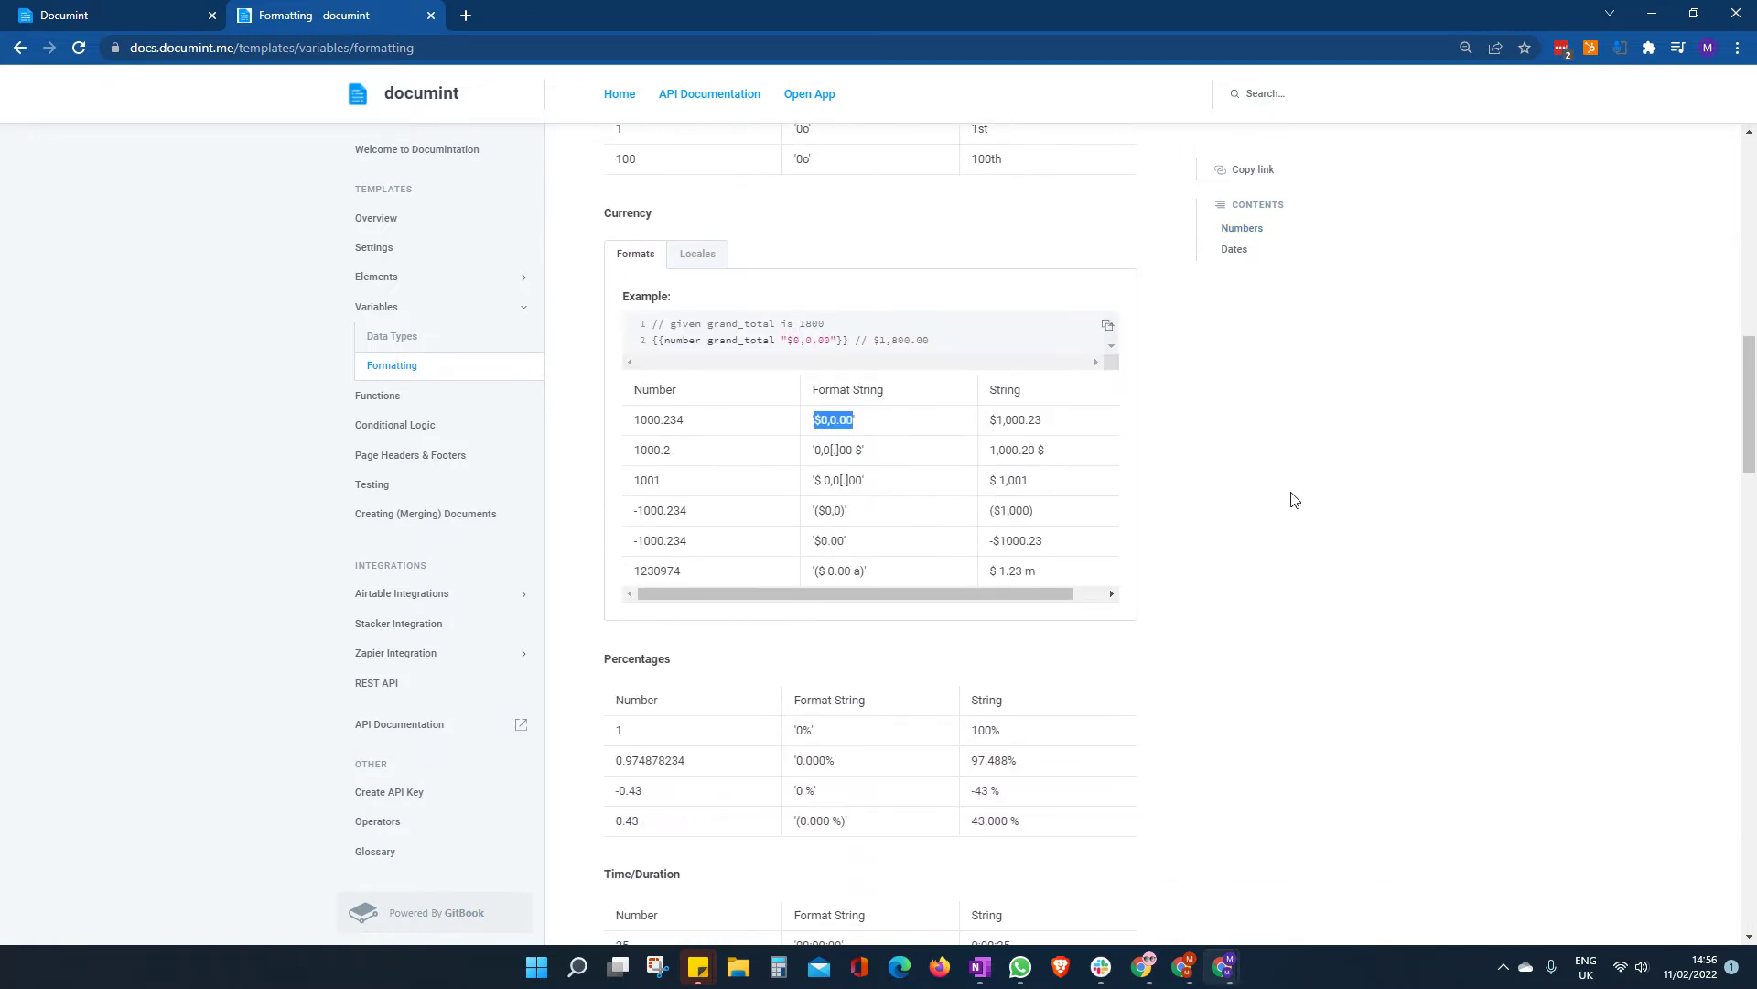
# Show the currency Locales examples and highlight the en-gb argument producing £15,000.00.
pyautogui.click(920, 519)
pyautogui.click(703, 261)
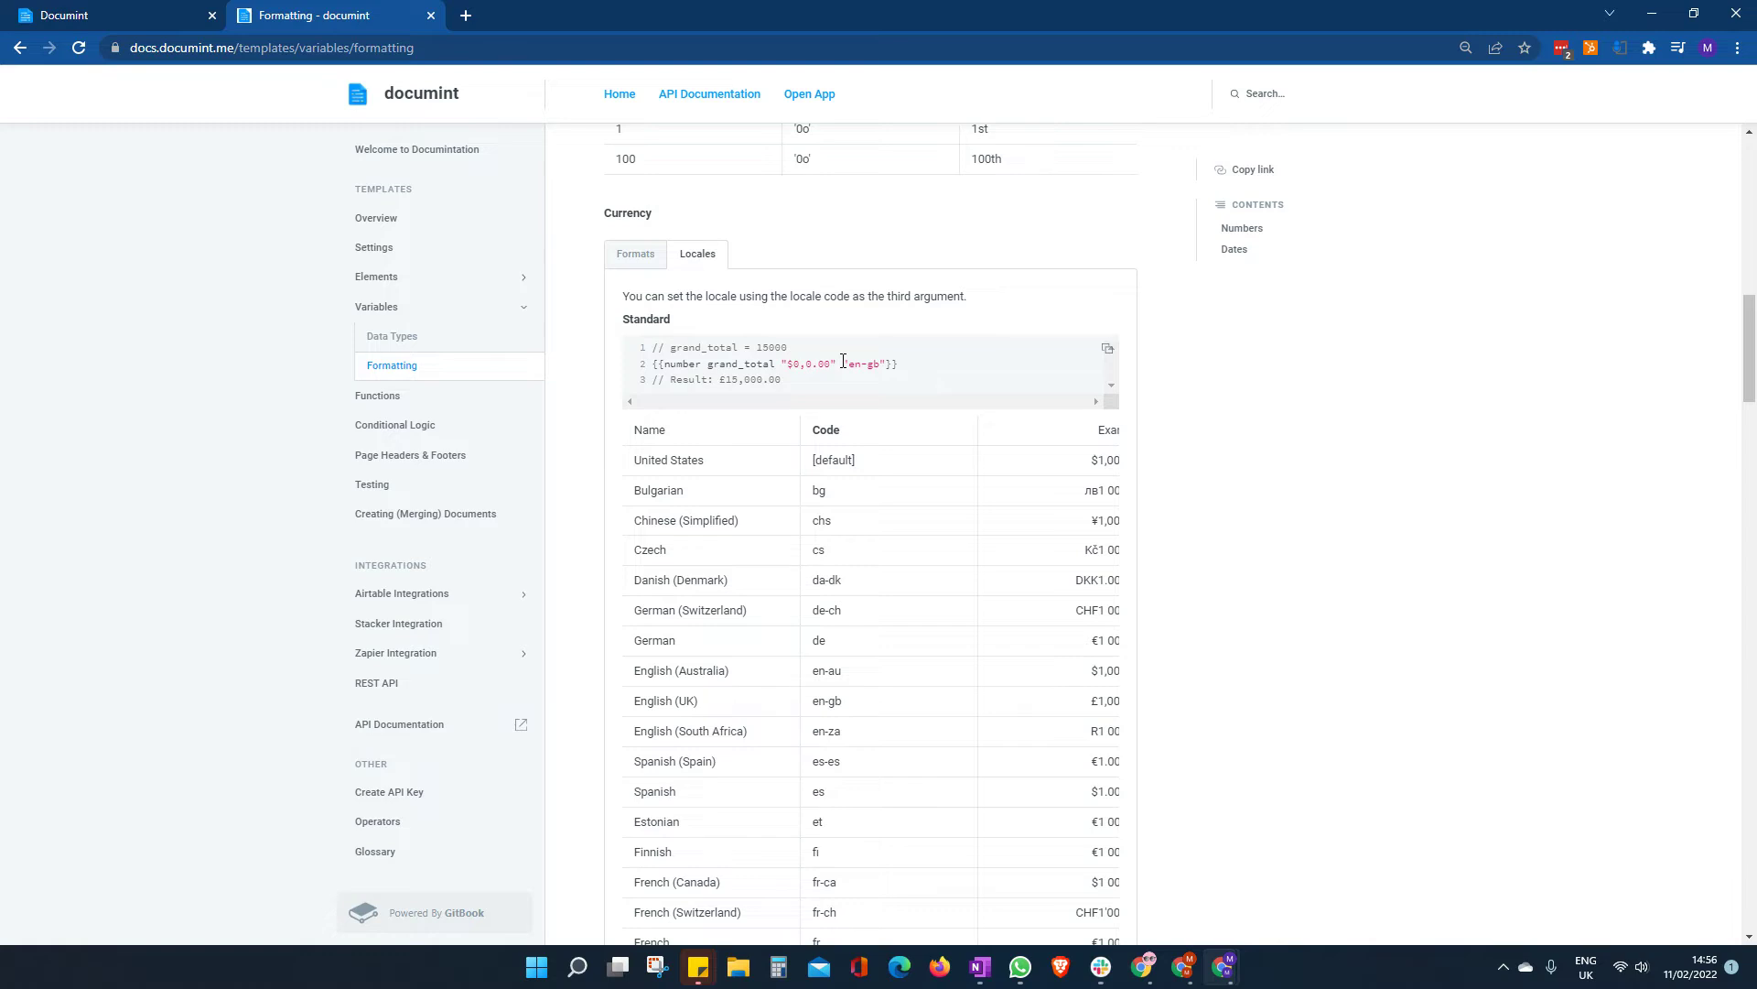
pyautogui.moveTo(843, 362); pyautogui.dragTo(906, 364)
pyautogui.click(912, 503)
# Scroll through the locale code table and the sections below it.
pyautogui.scroll(-3, 933, 714)
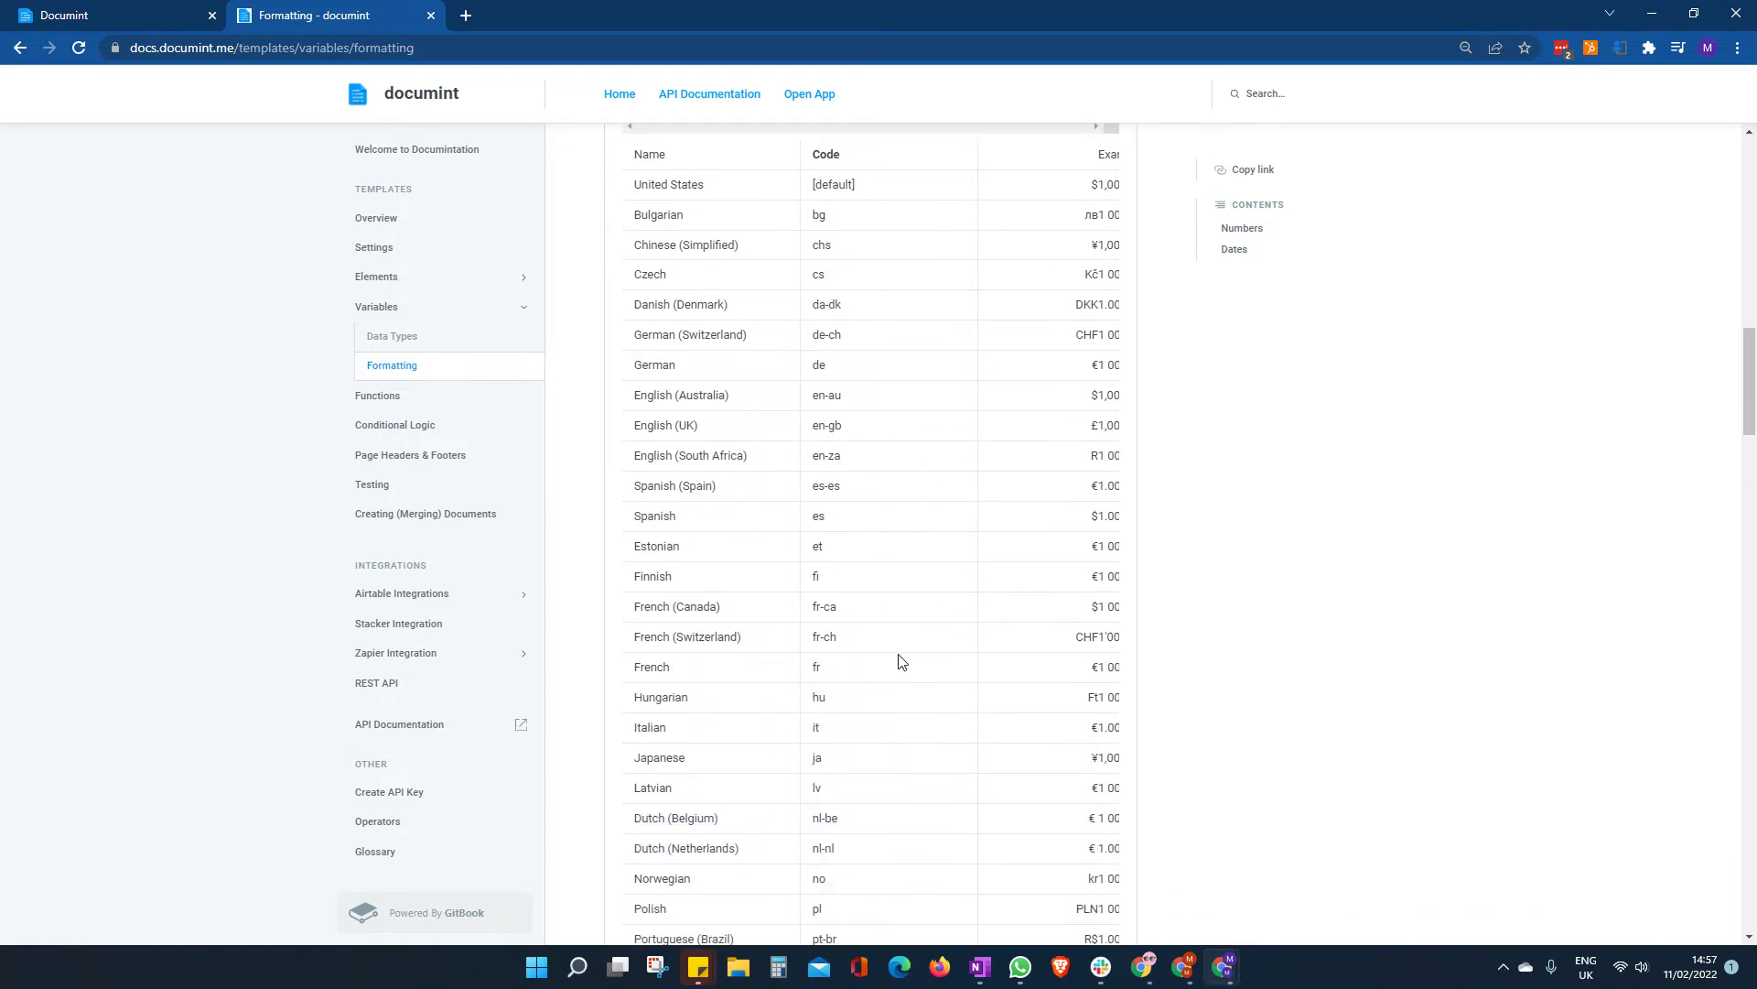
pyautogui.scroll(-1, 902, 631)
pyautogui.scroll(-1, 902, 620)
pyautogui.scroll(-1, 899, 620)
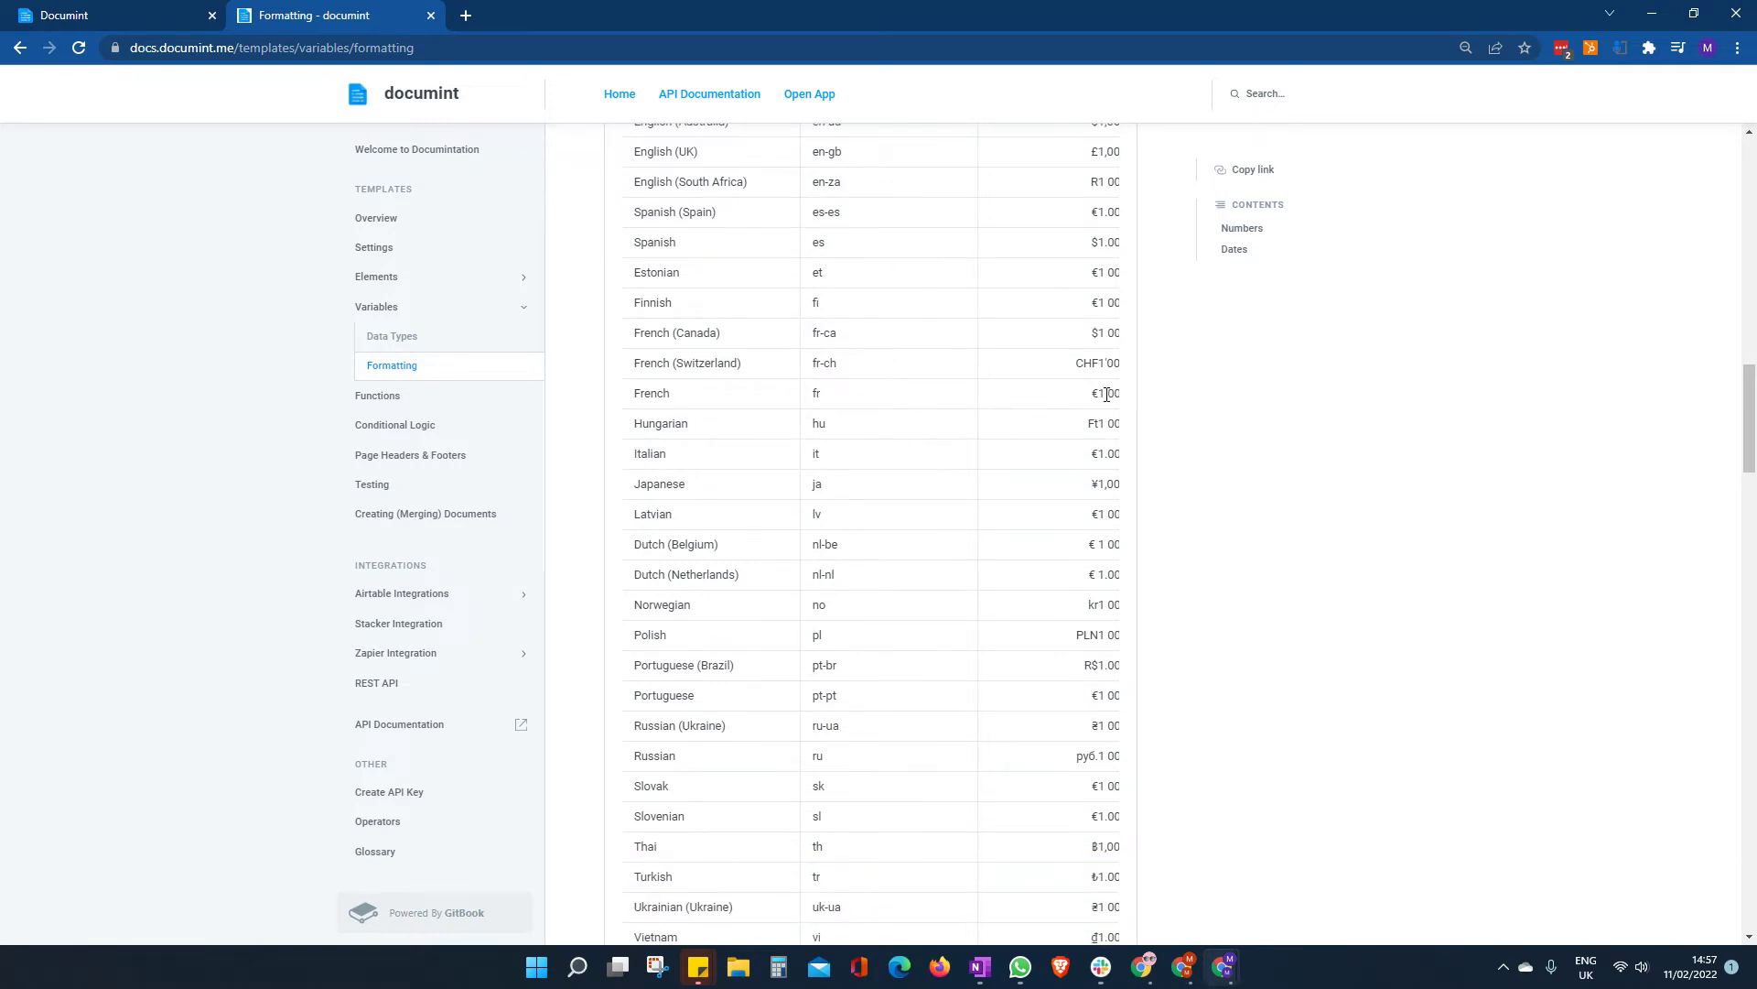
pyautogui.scroll(-2, 996, 632)
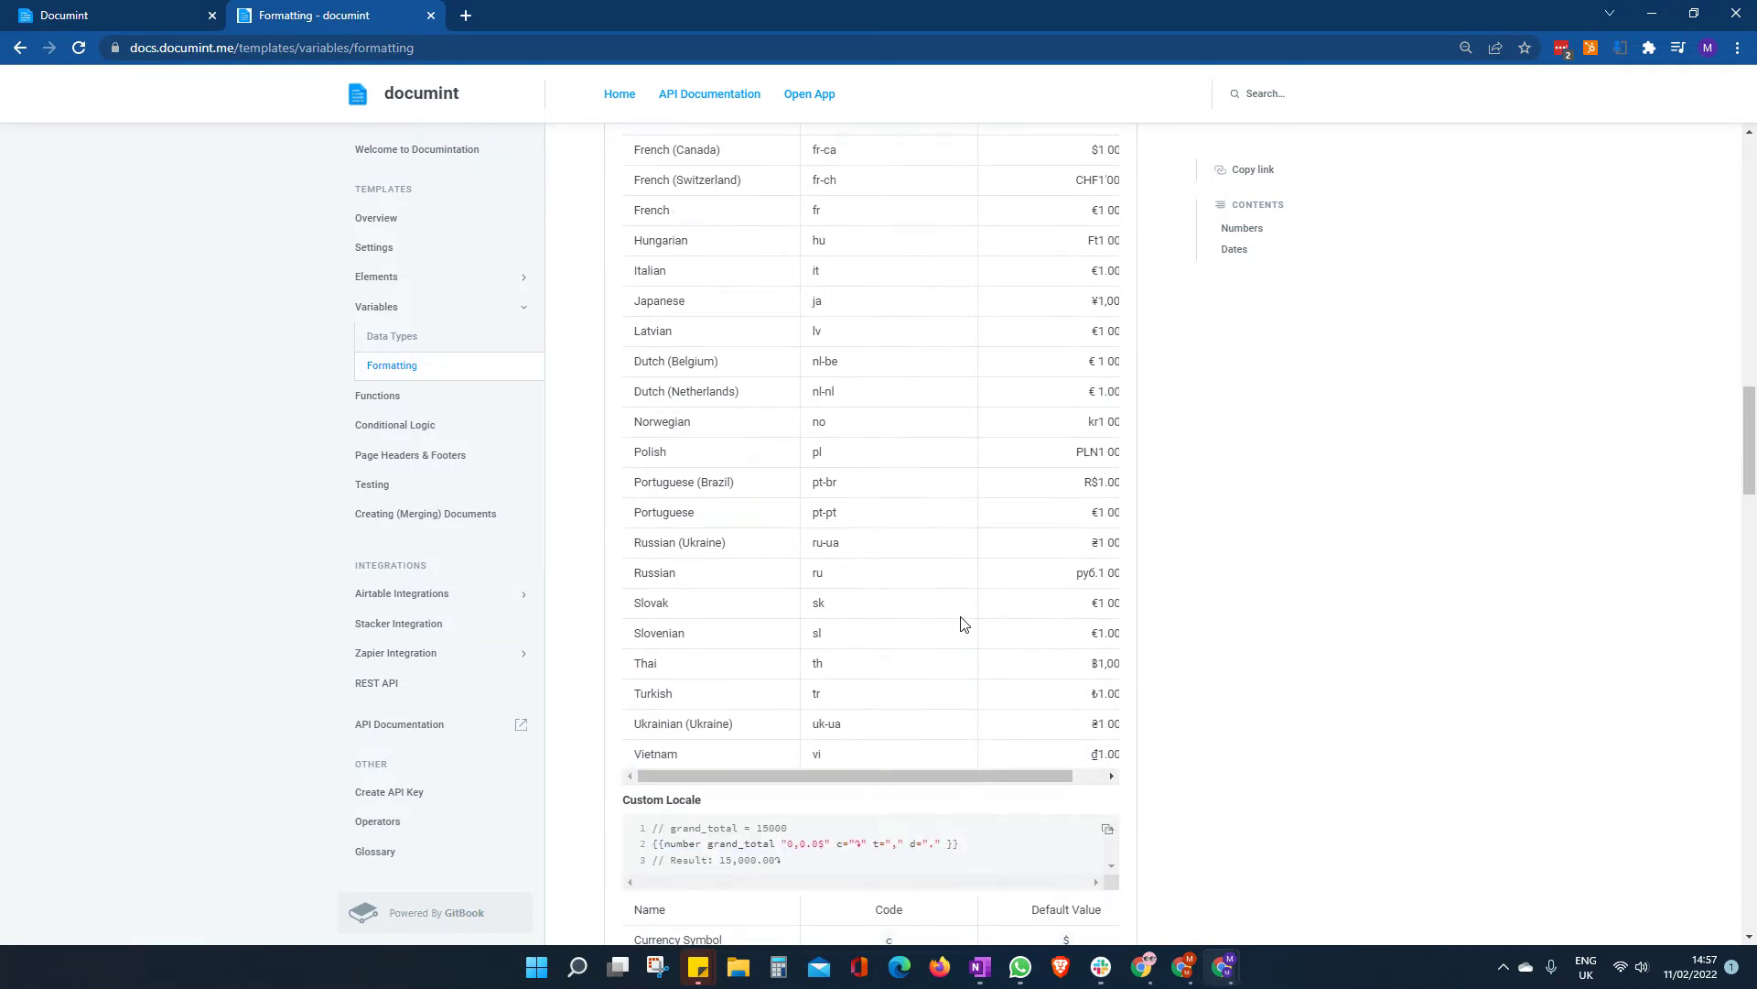
pyautogui.scroll(-4, 929, 622)
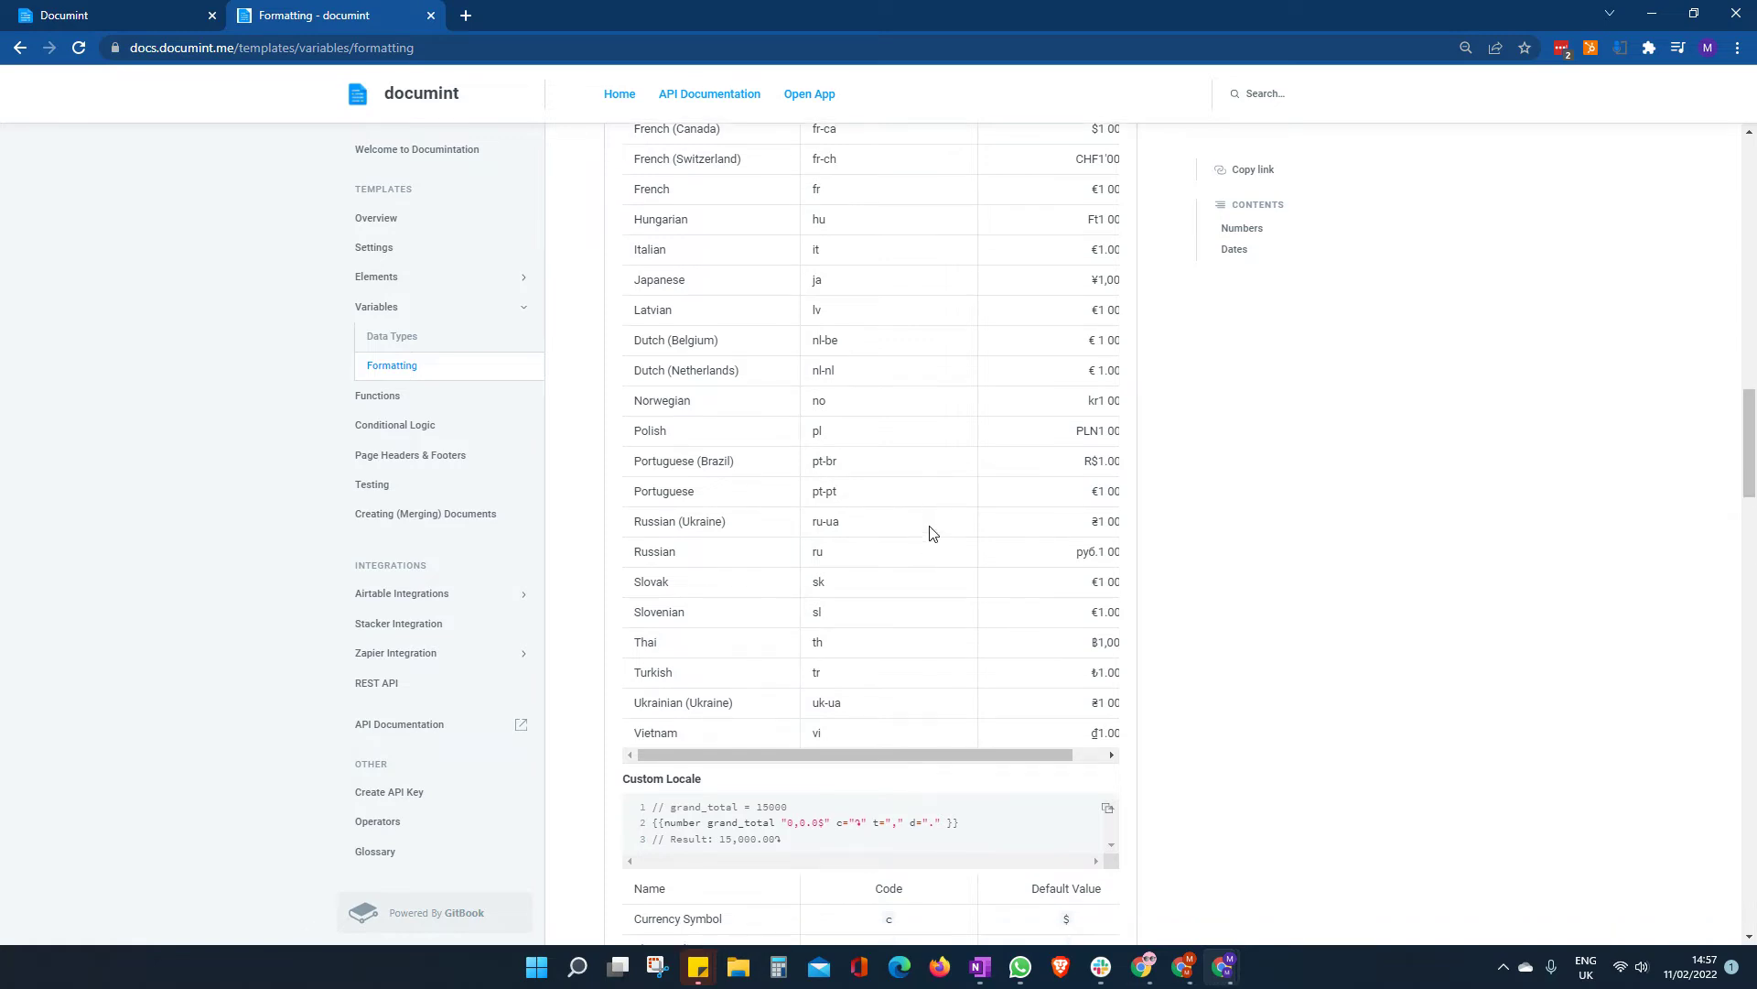
pyautogui.scroll(-2, 949, 498)
pyautogui.scroll(-1, 1111, 553)
pyautogui.scroll(-2, 1234, 559)
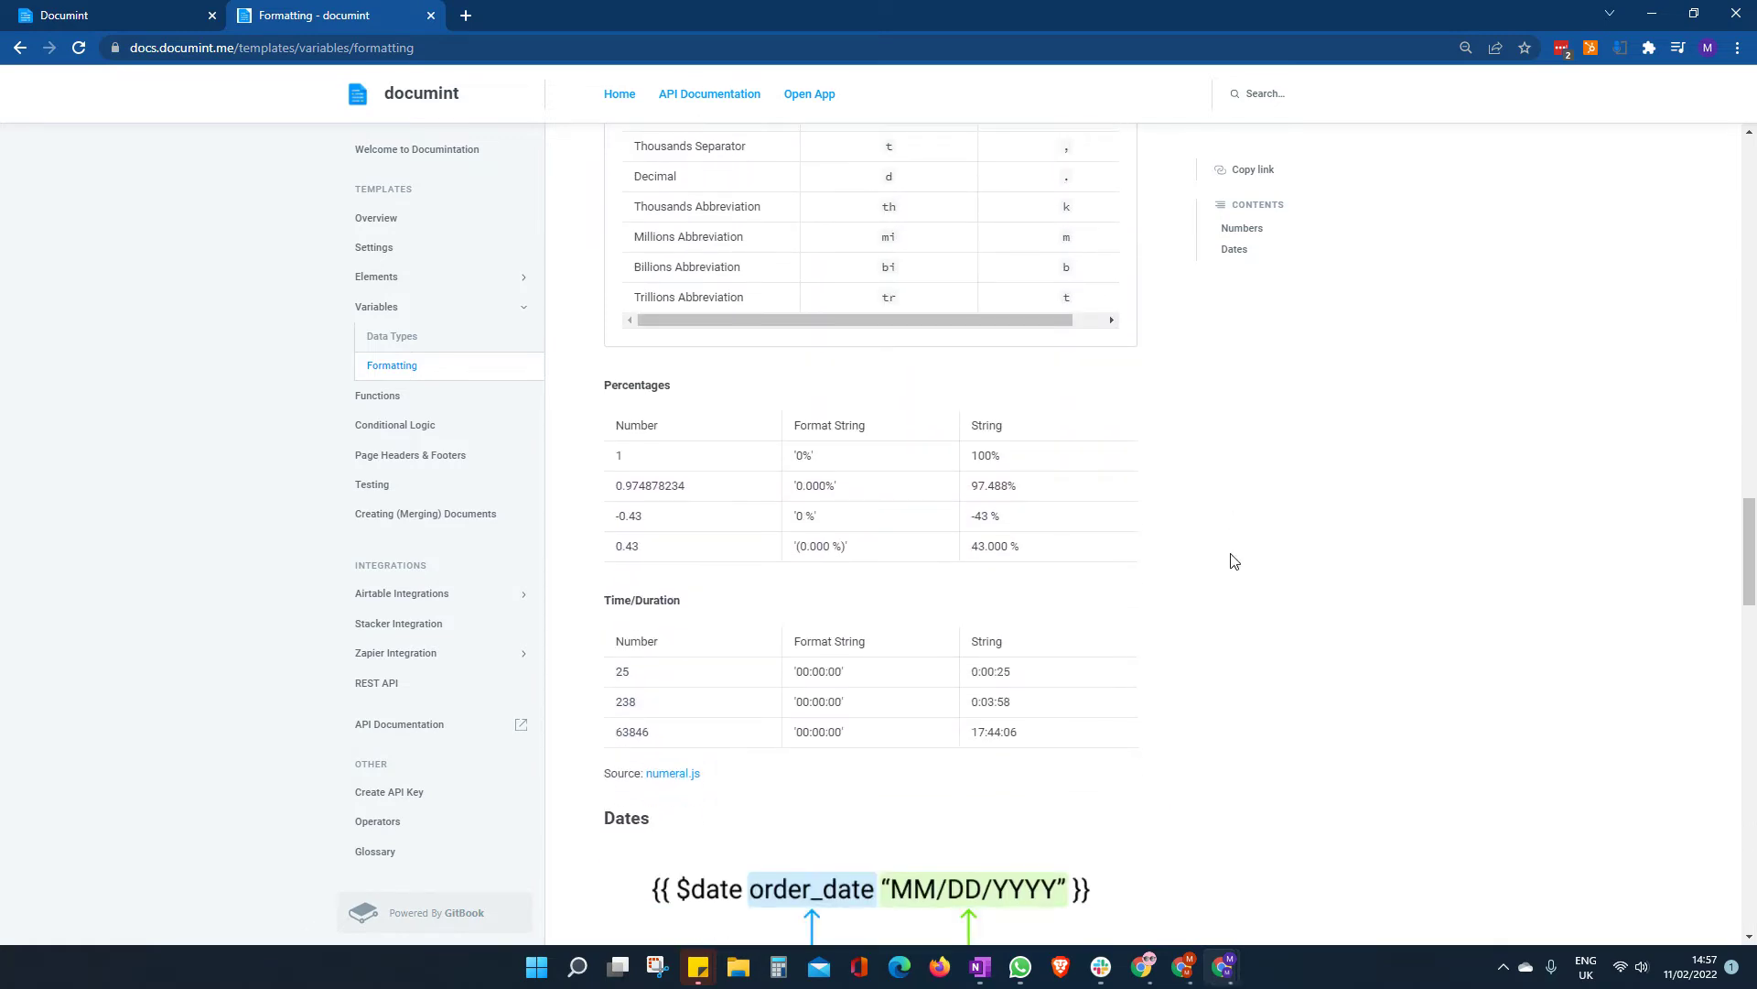
pyautogui.scroll(-2, 1234, 560)
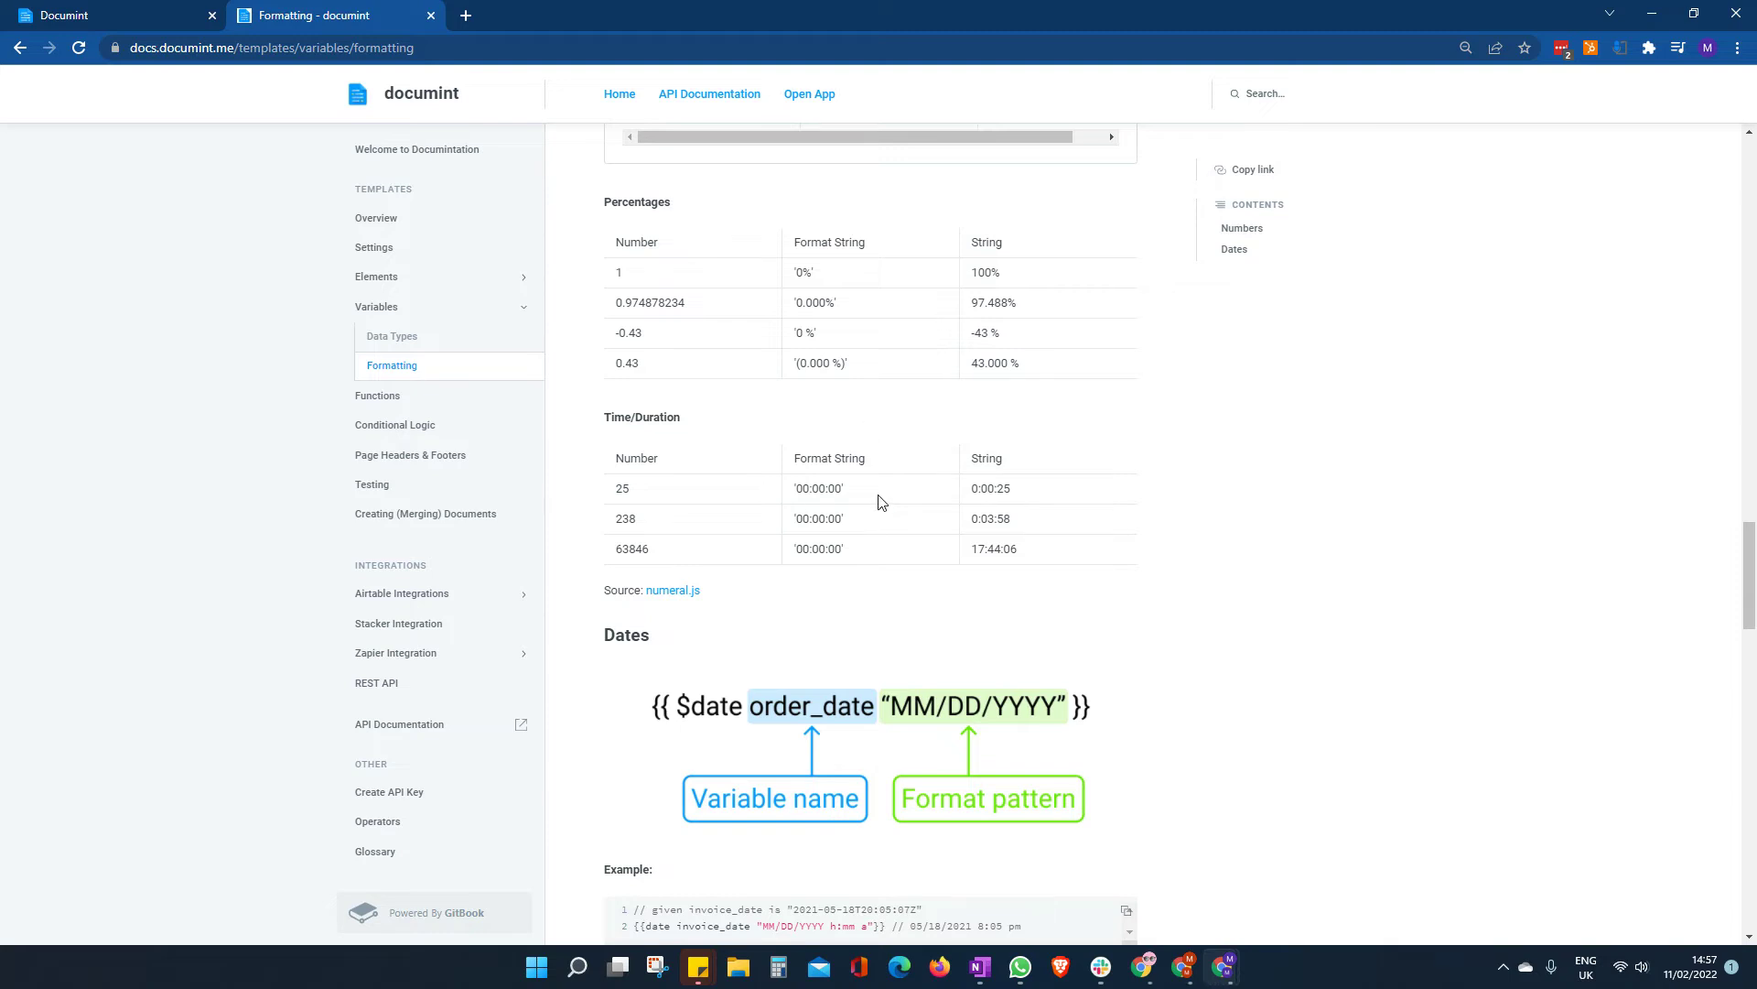
pyautogui.scroll(3, 1252, 526)
pyautogui.scroll(5, 1240, 518)
pyautogui.scroll(5, 1296, 527)
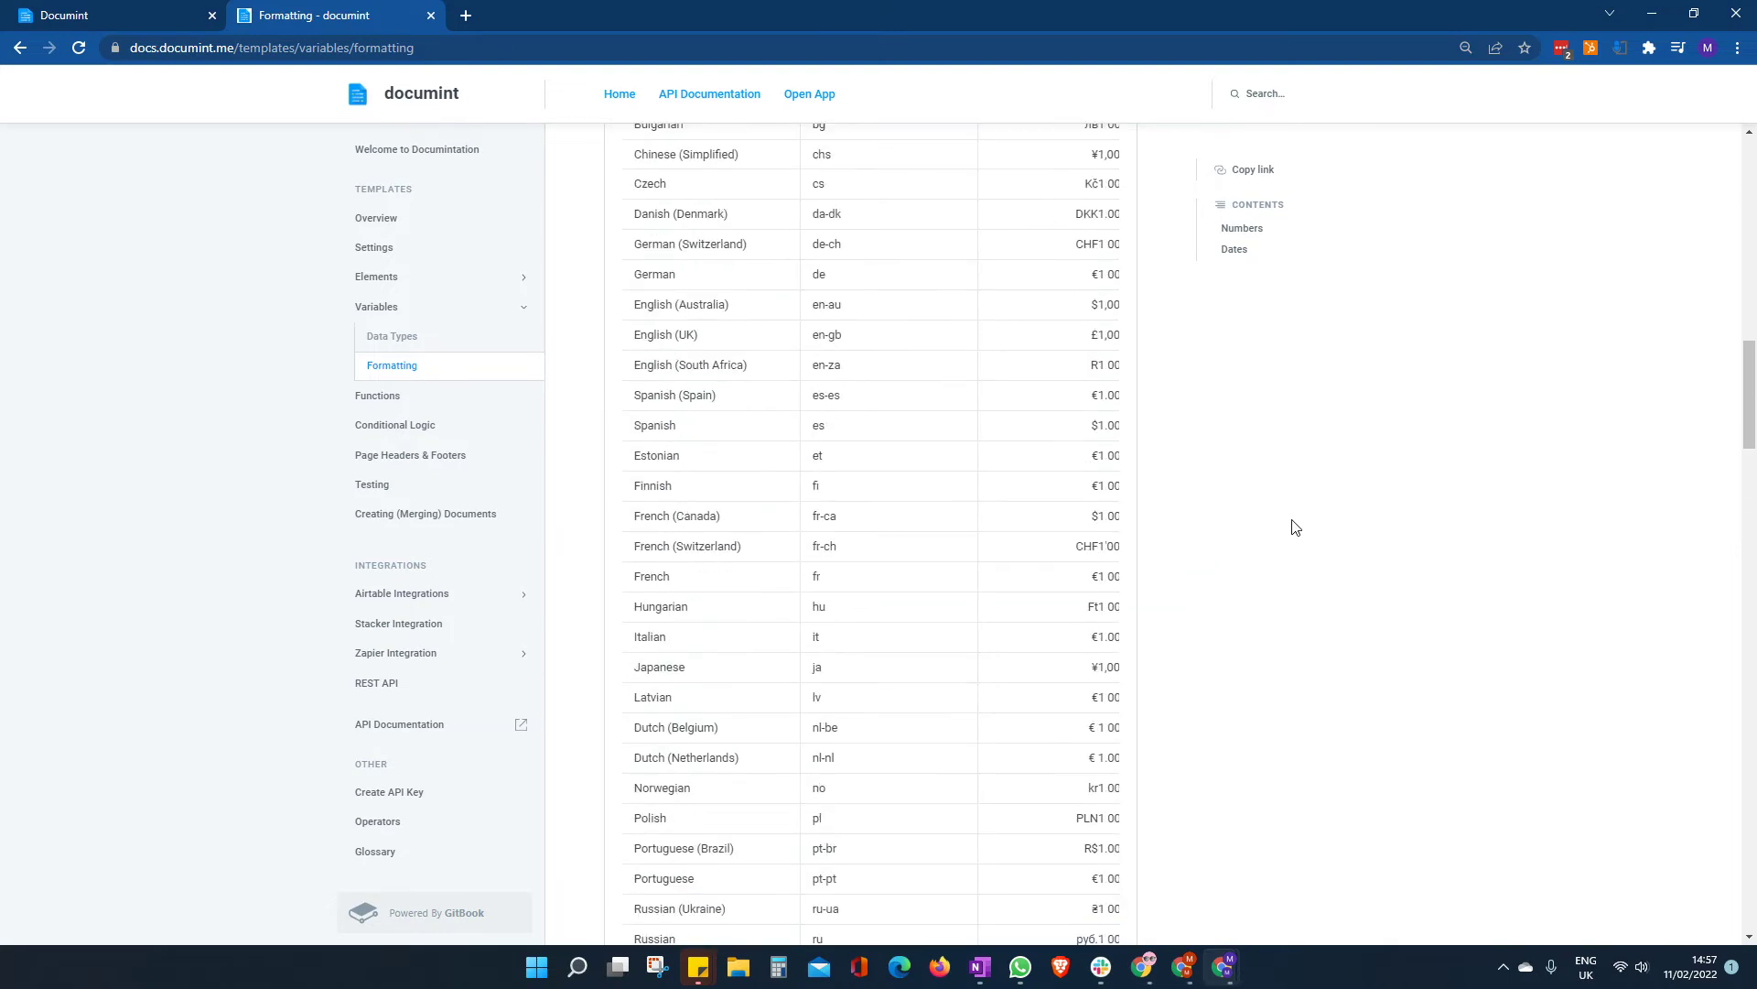
pyautogui.scroll(5, 1294, 520)
pyautogui.scroll(2, 1293, 518)
pyautogui.scroll(-2, 1286, 518)
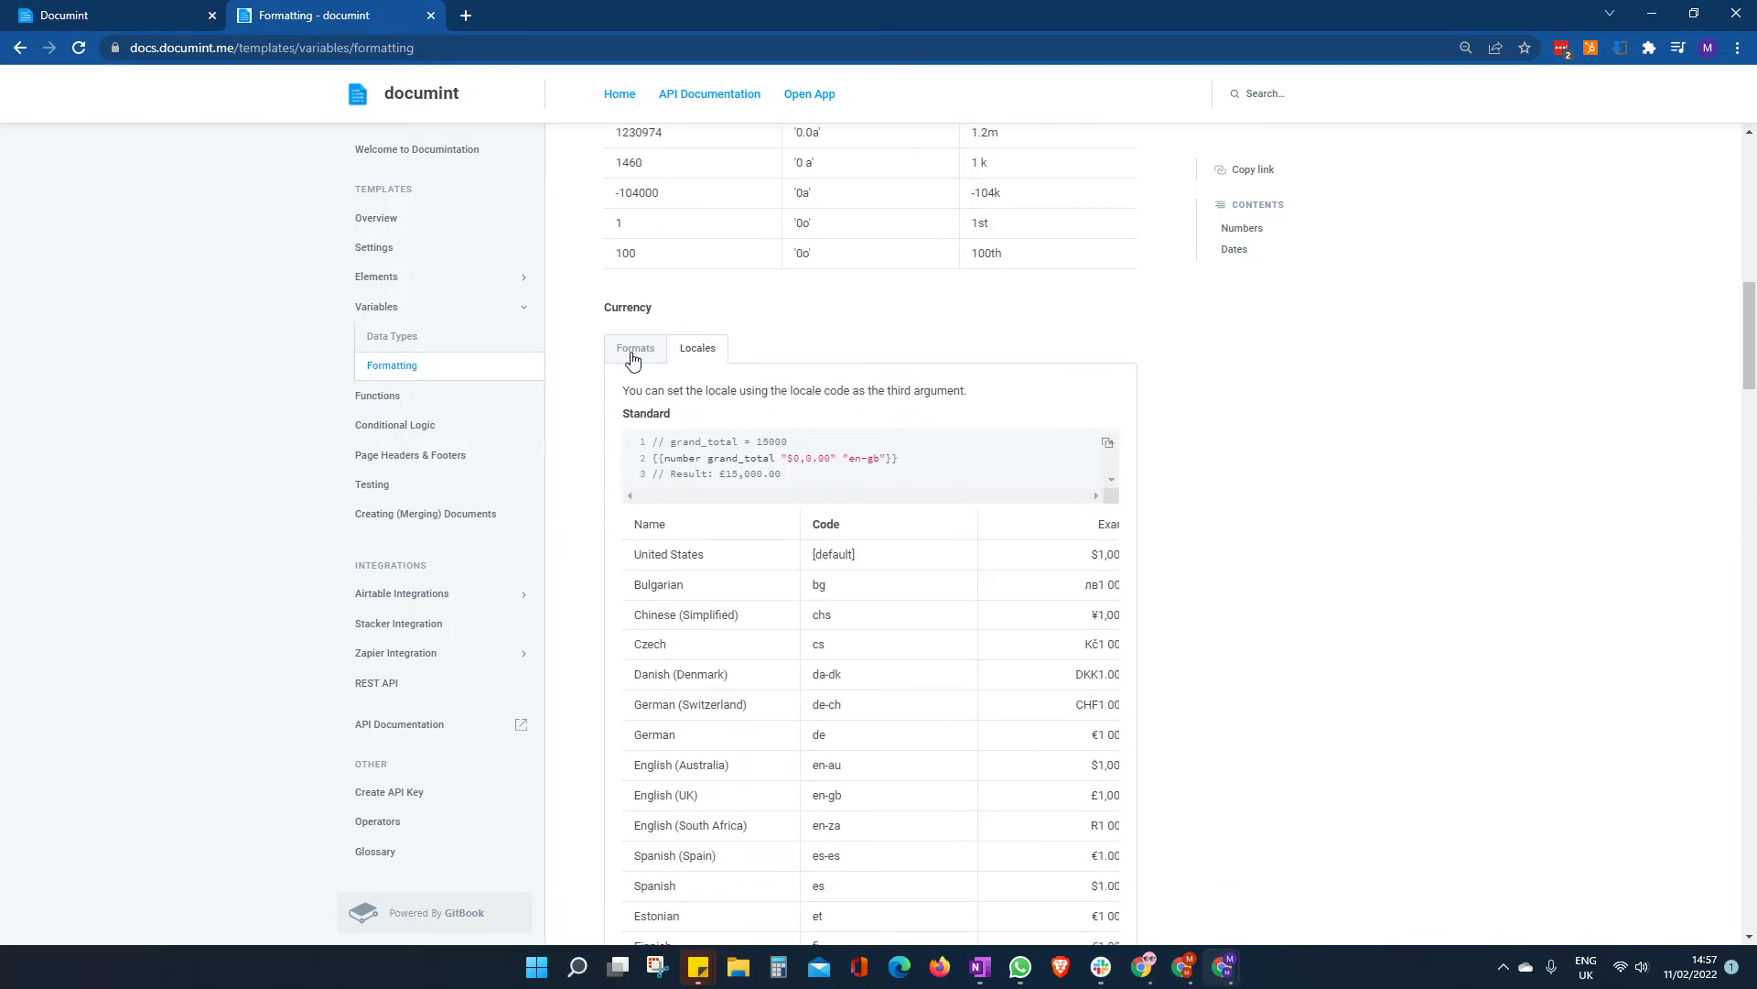
# Return to the currency examples and highlight the $0,0.00 format and its $1,000.23 result.
pyautogui.click(632, 352)
pyautogui.scroll(-1, 1393, 611)
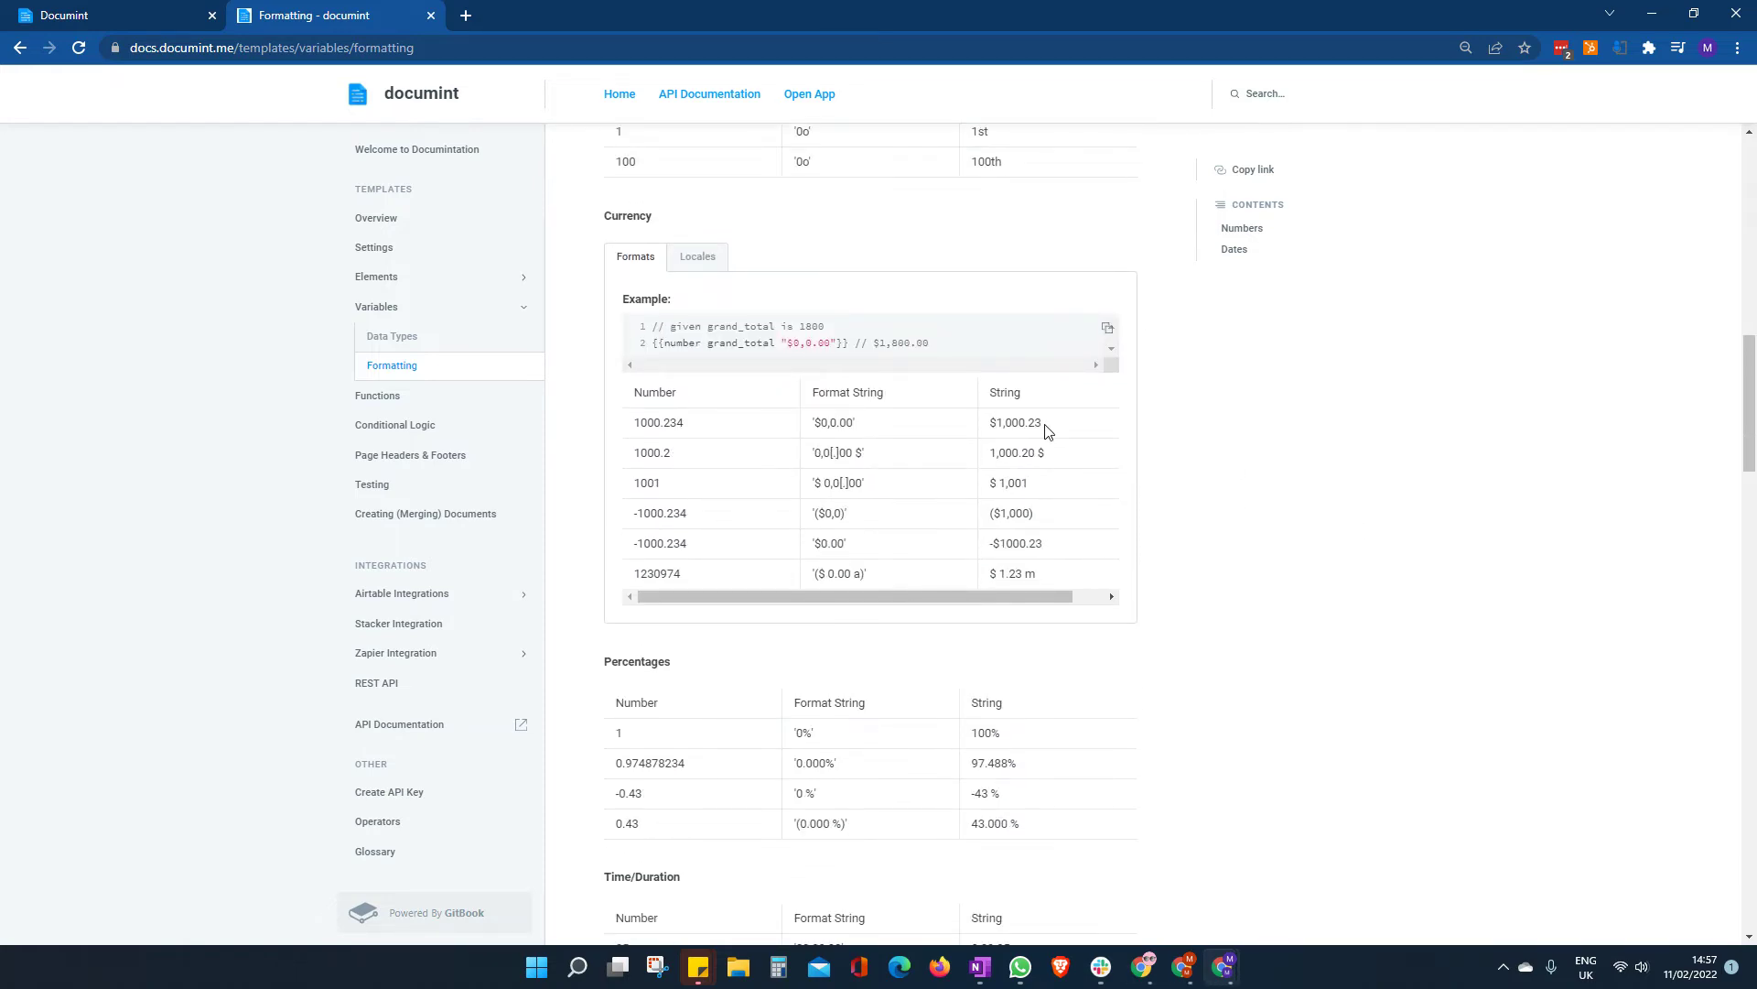
pyautogui.moveTo(1043, 425); pyautogui.dragTo(988, 427)
pyautogui.moveTo(854, 424); pyautogui.dragTo(814, 417)
# Scroll back up to the Numbers syntax and return to the invoice template editor.
pyautogui.scroll(5, 1296, 499)
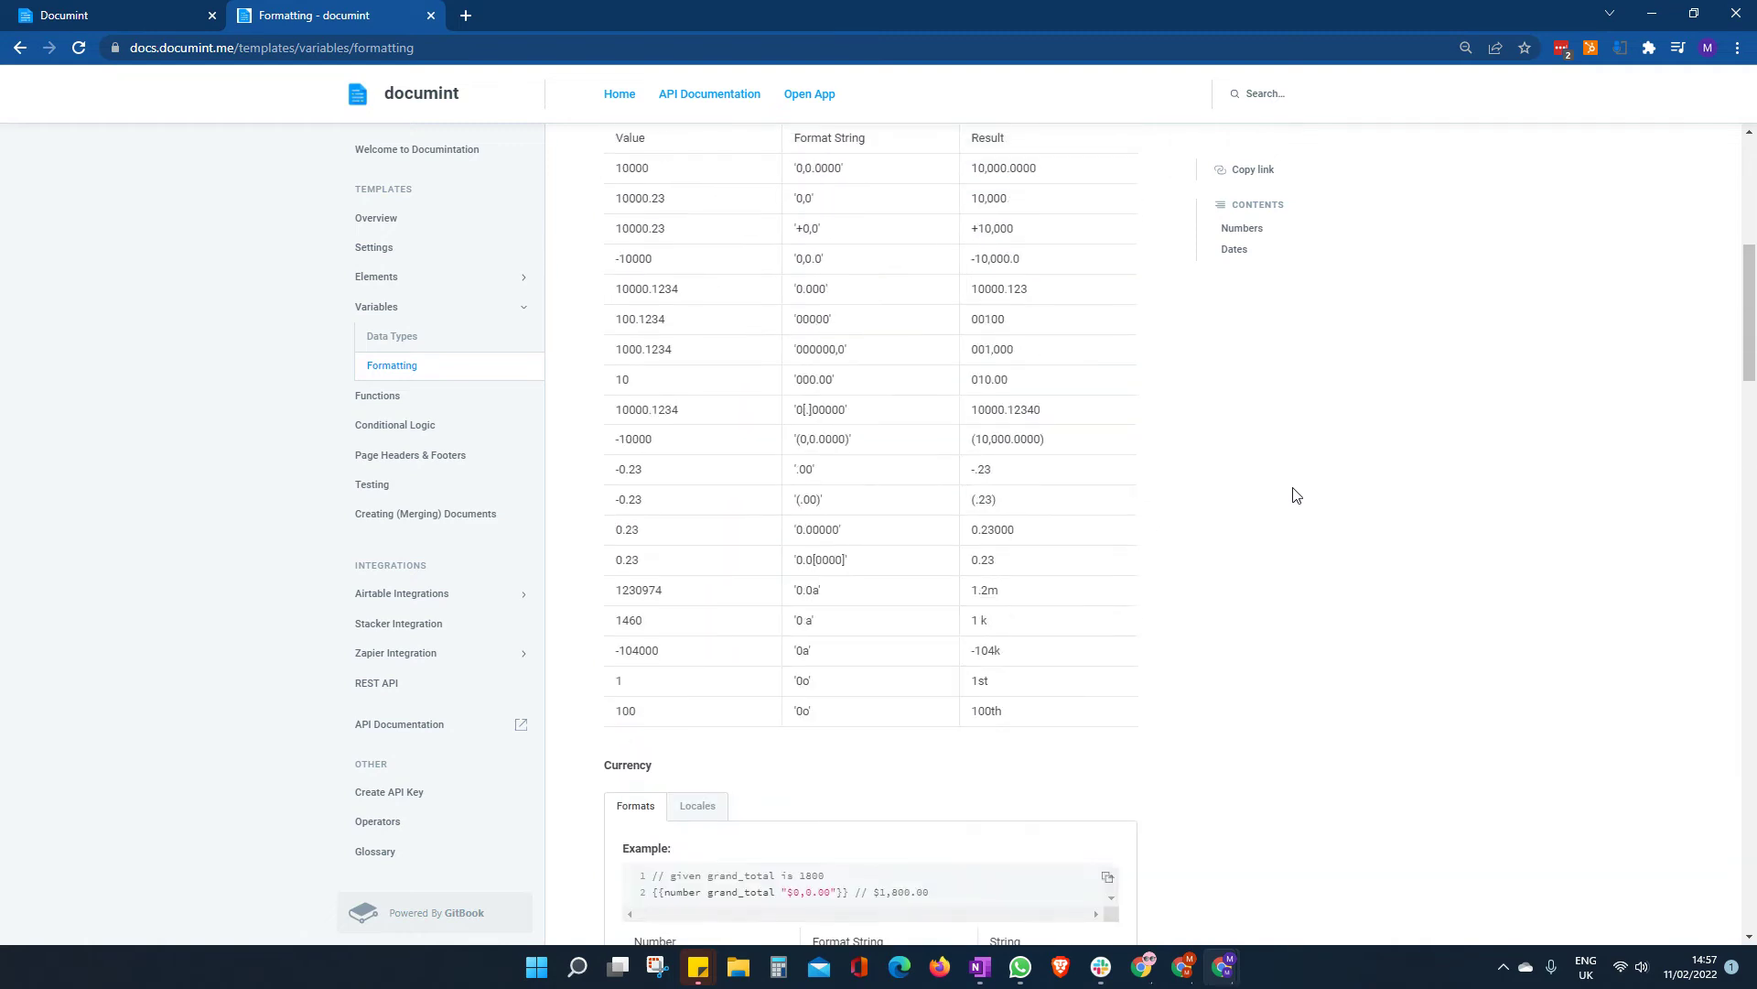
pyautogui.scroll(7, 1297, 492)
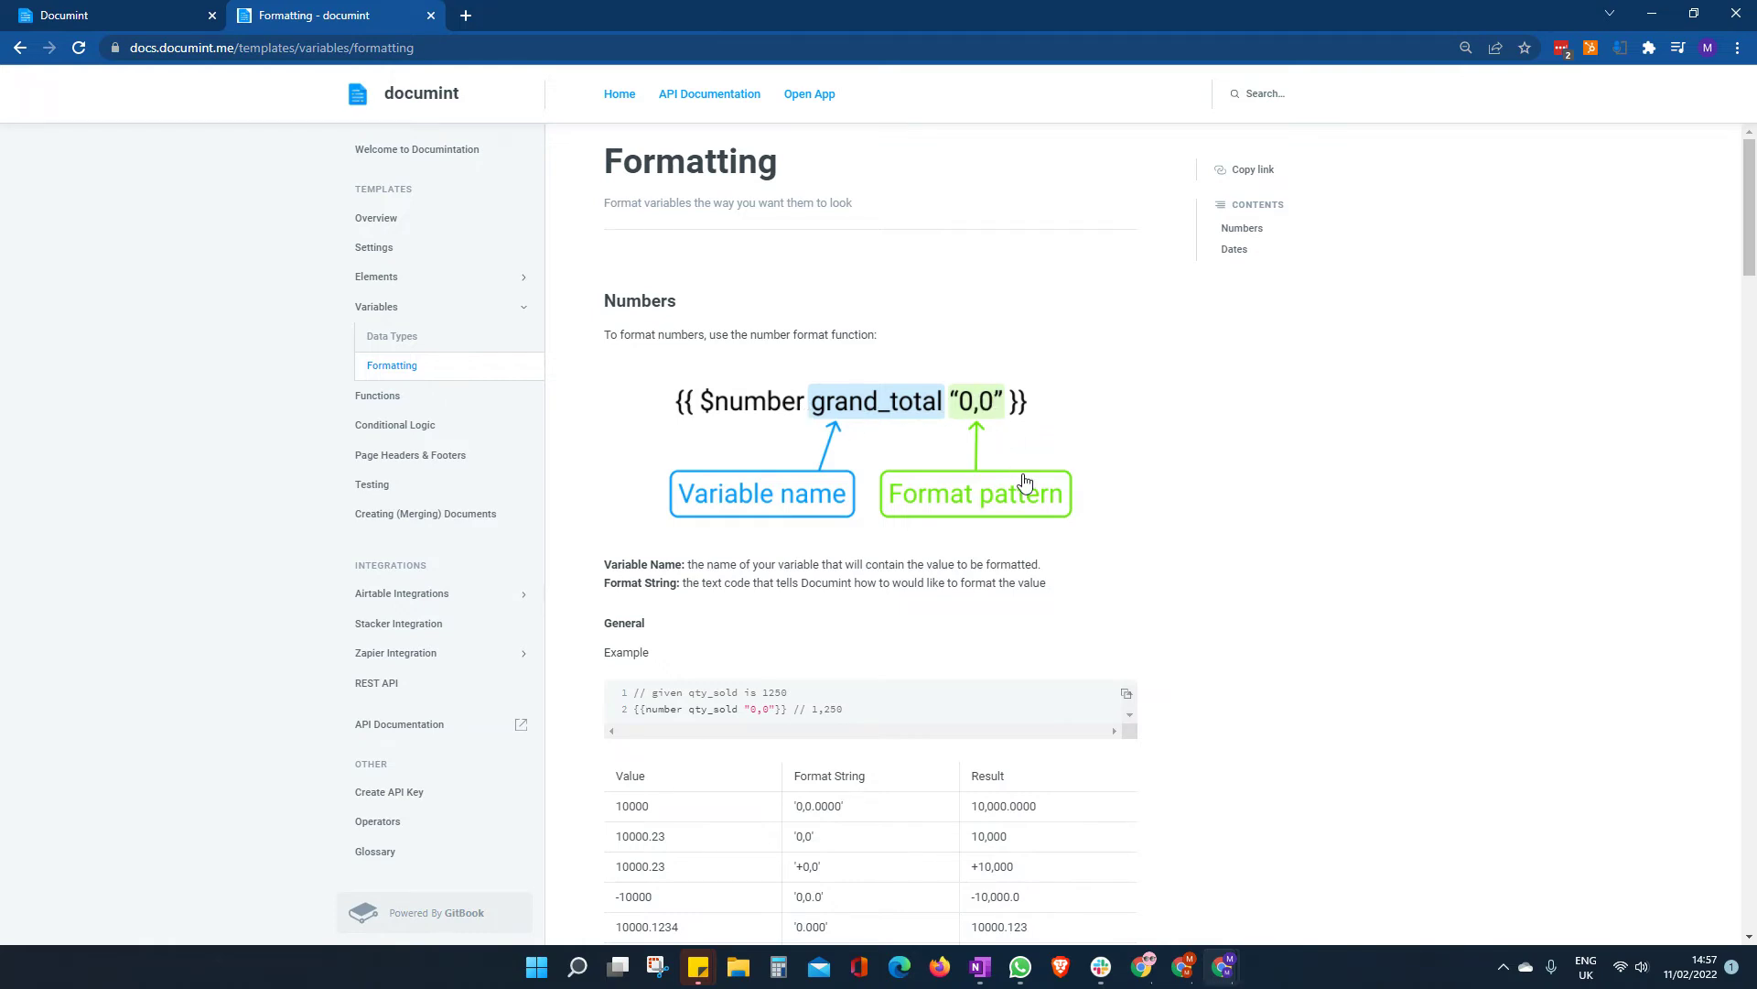
pyautogui.click(125, 17)
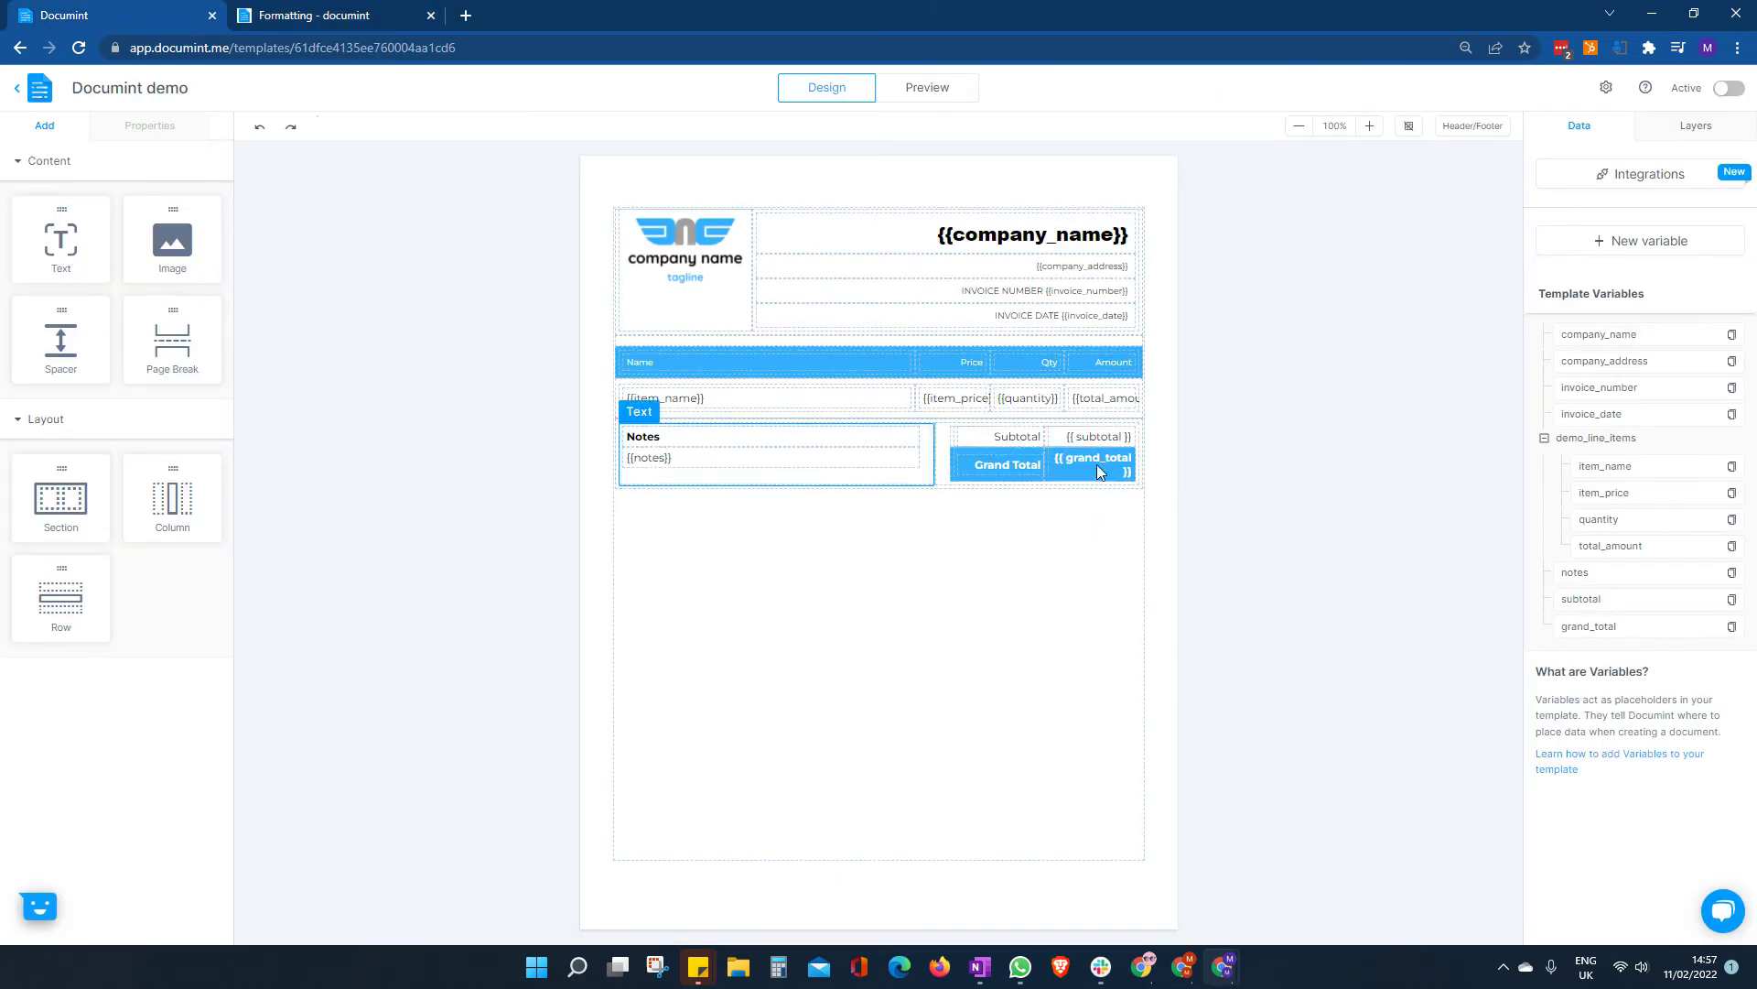
# Change the subtotal placeholder to {{ $number subtotal "$0,0.00" }}, then start editing grand total.
pyautogui.click(1080, 438)
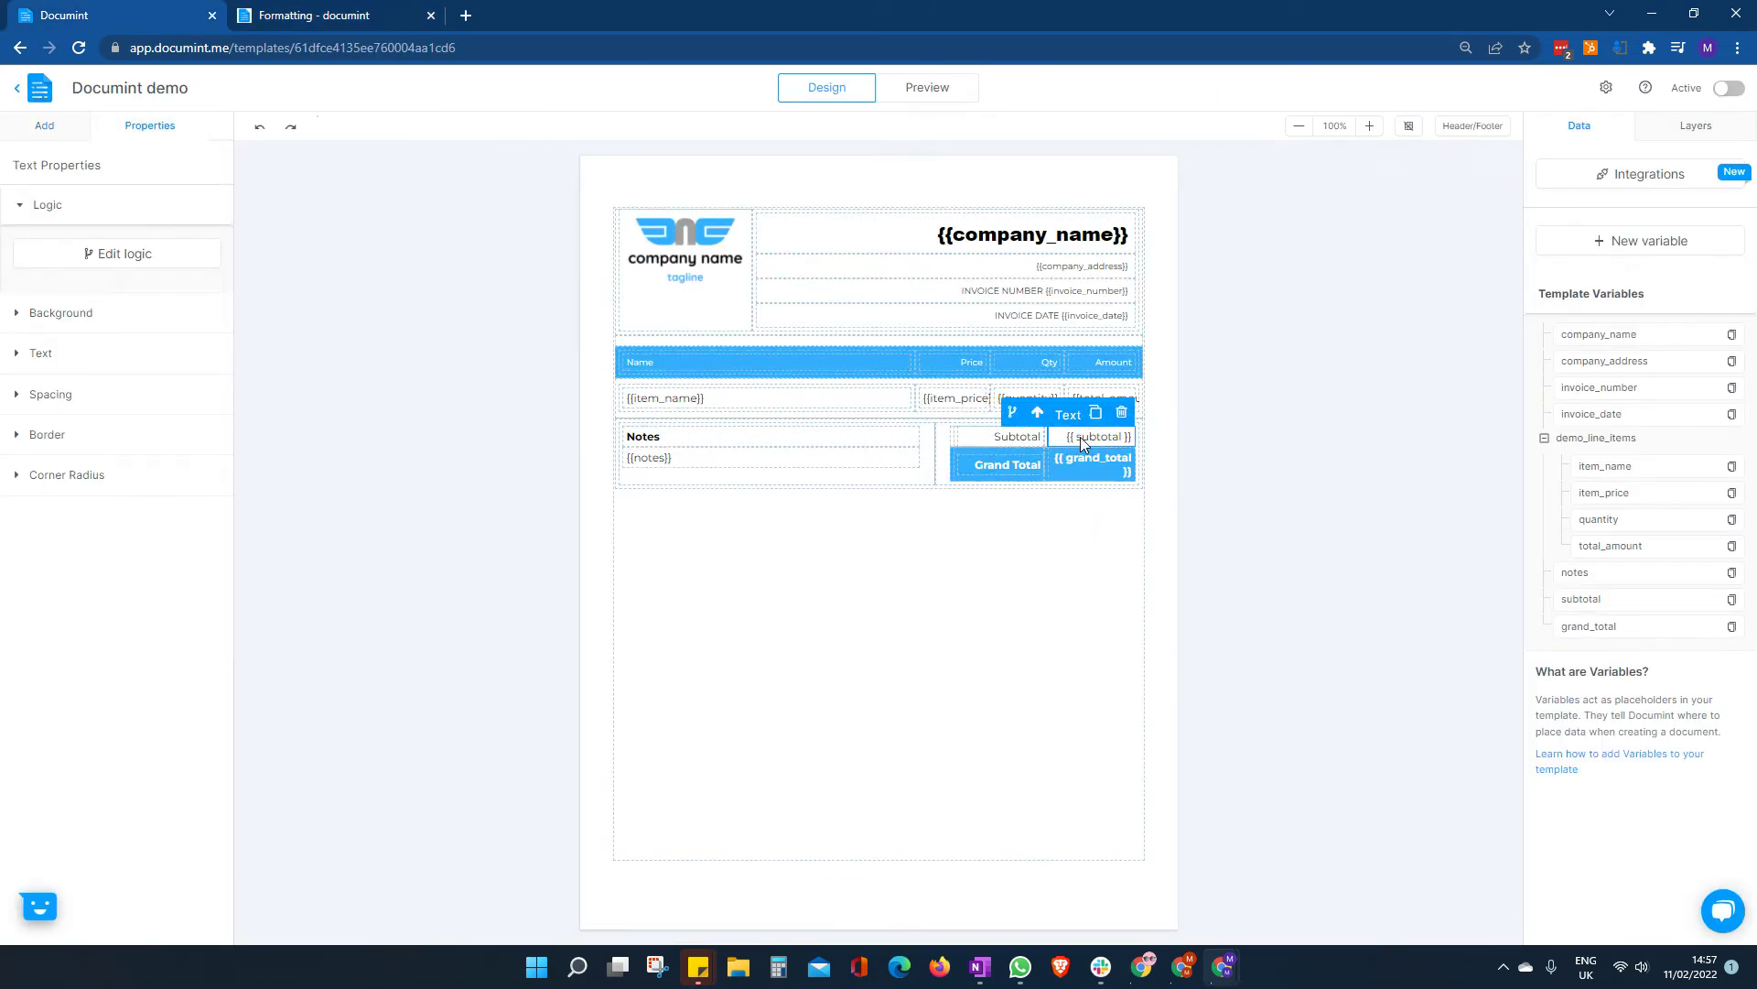
pyautogui.click(1076, 437)
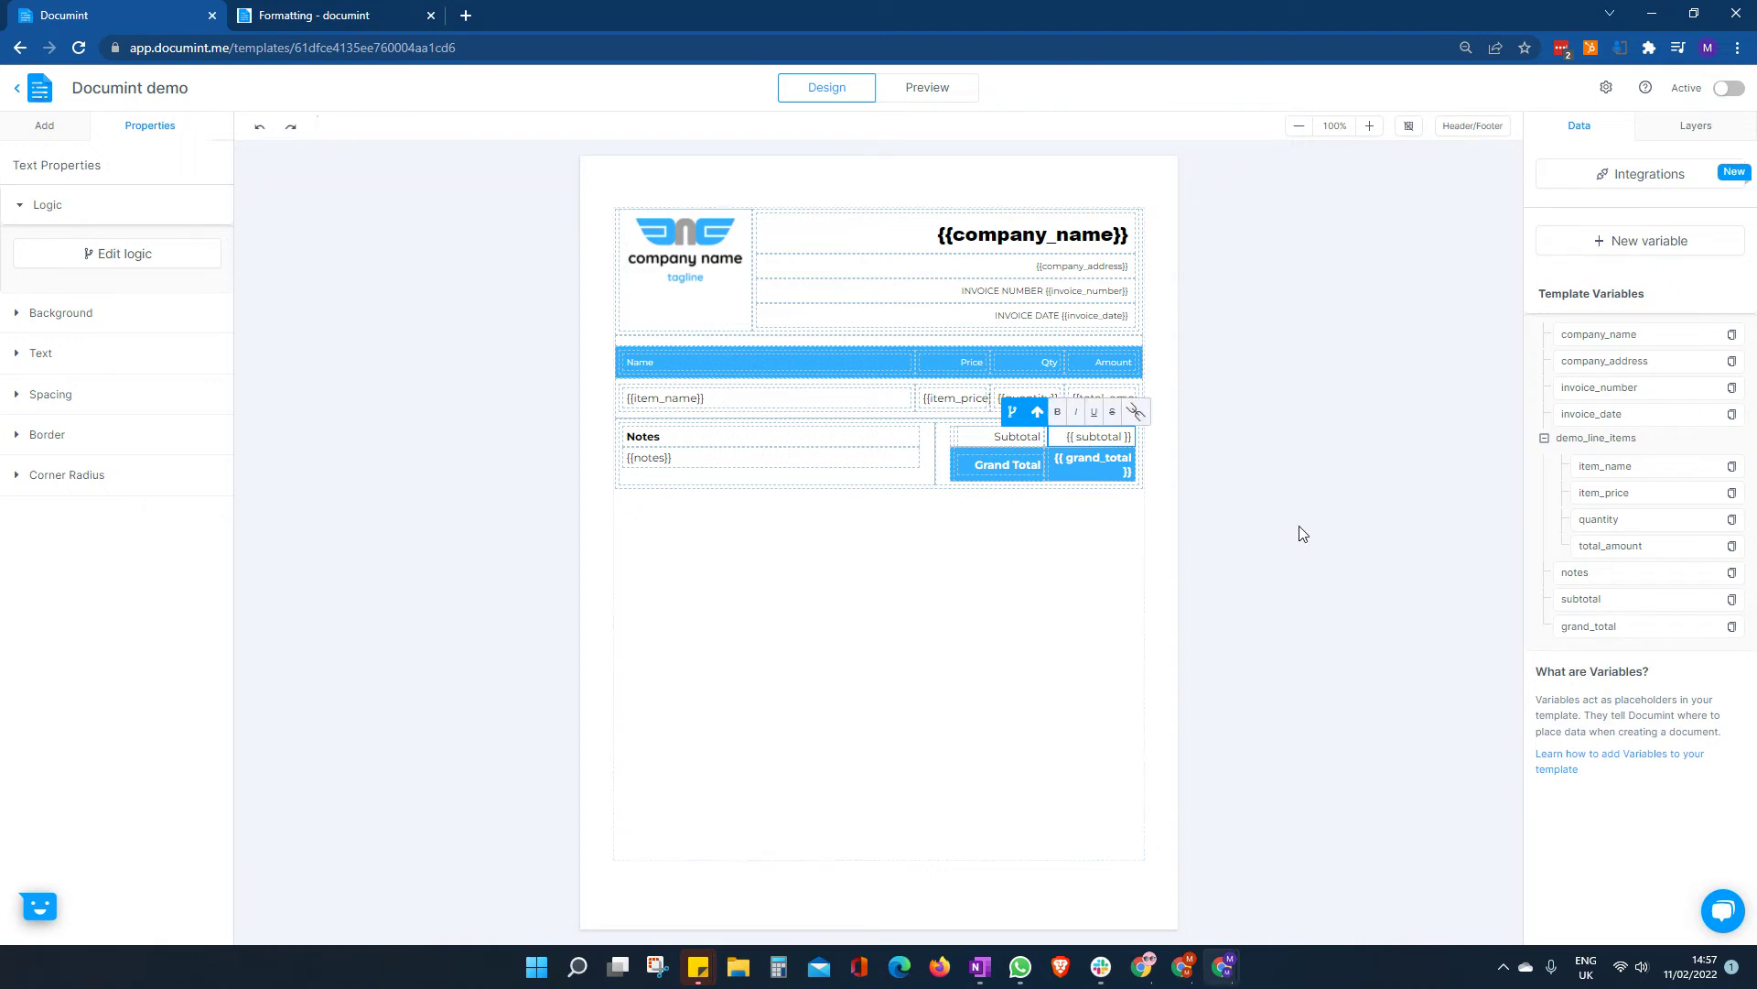
pyautogui.write('$number')
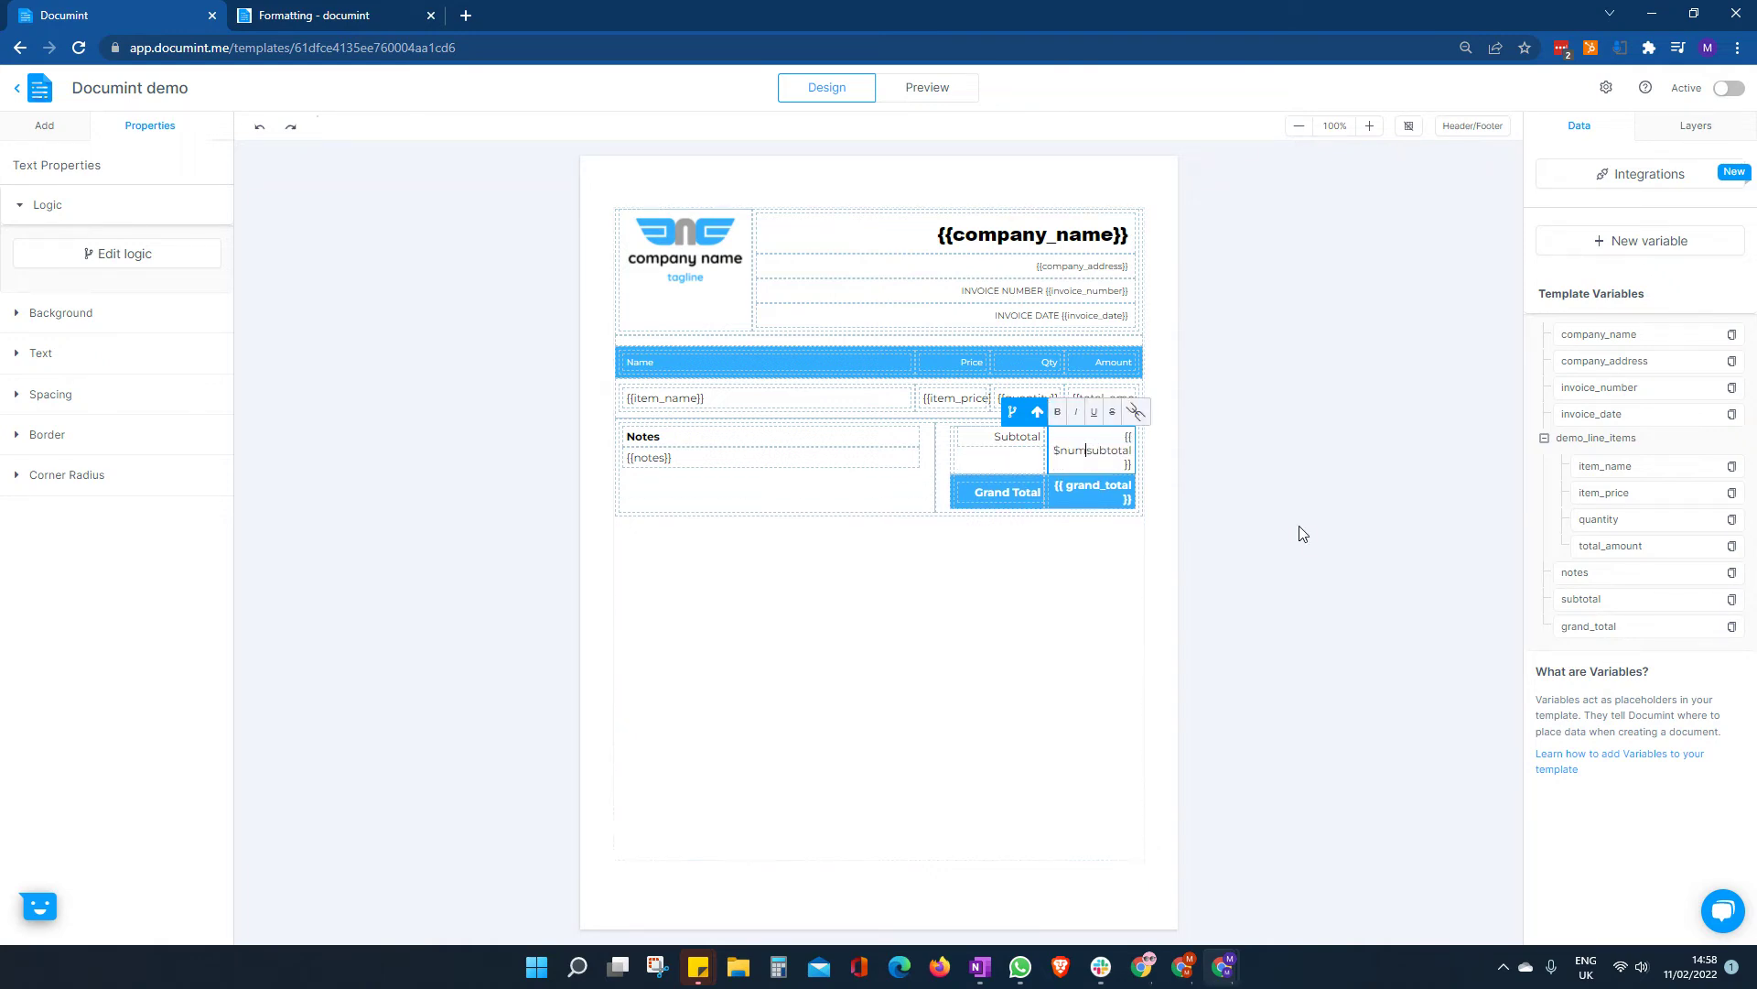
pyautogui.write(' subtotal ')
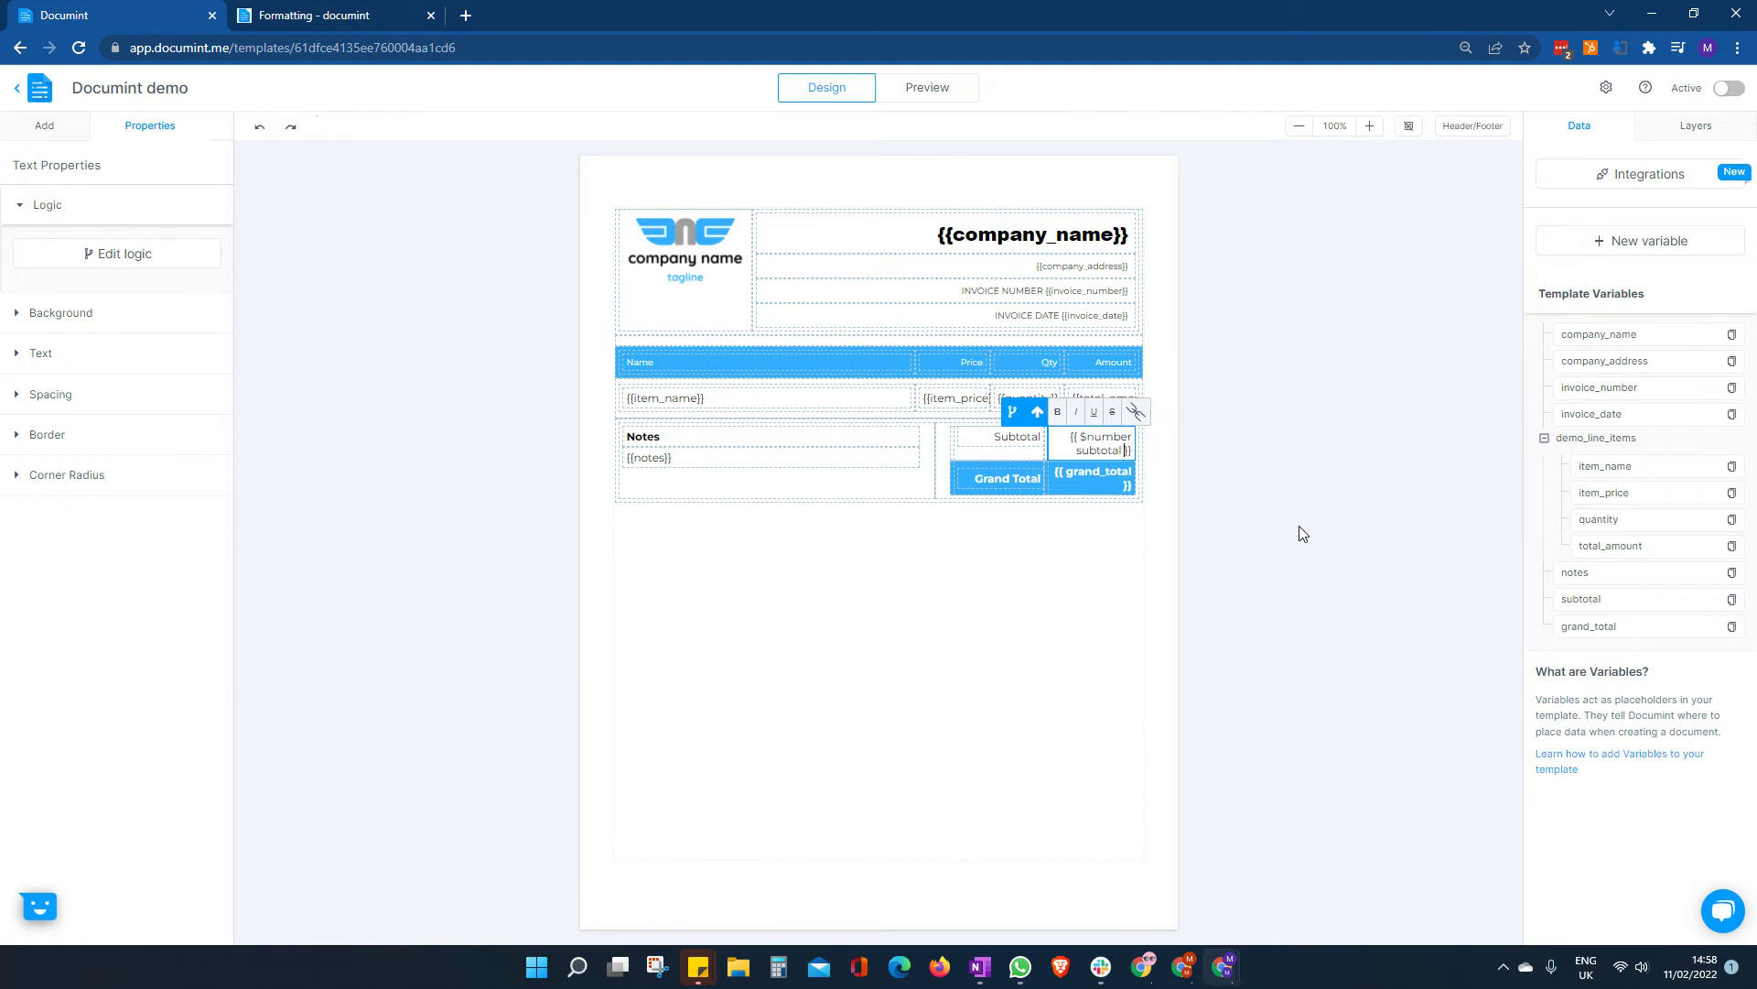
pyautogui.write('"')
pyautogui.write('$0,0.00')
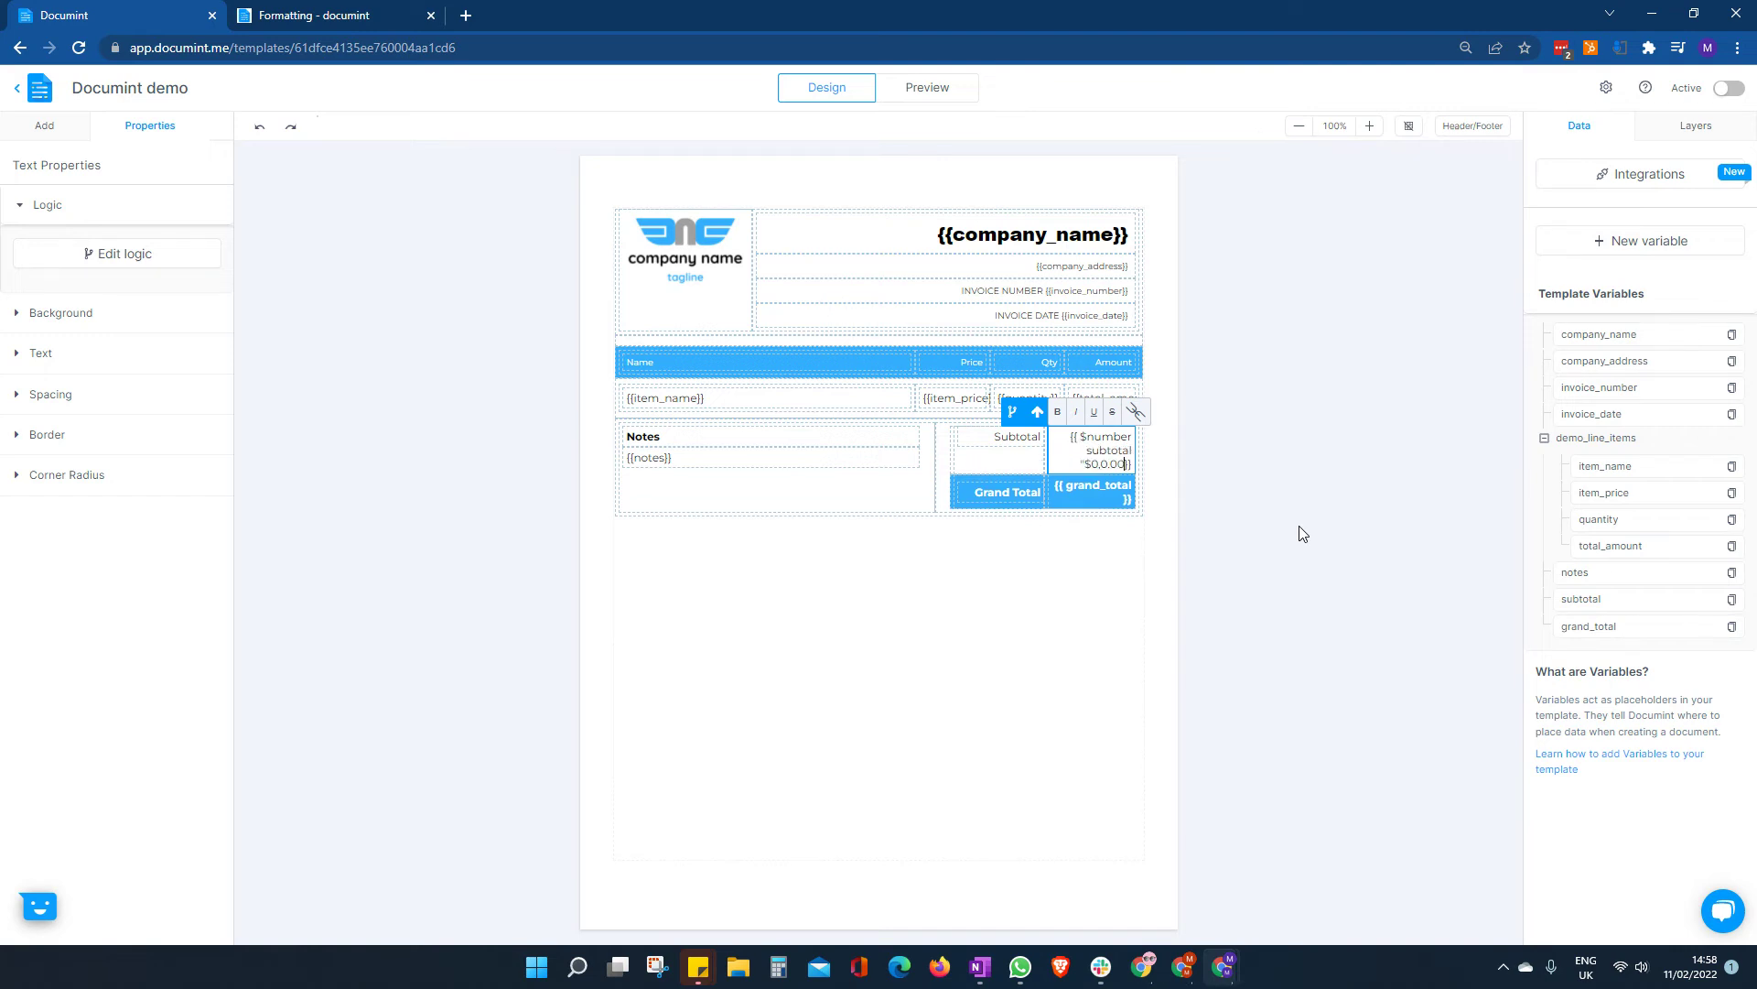
pyautogui.write('"')
pyautogui.click(1096, 487)
pyautogui.click(1072, 487)
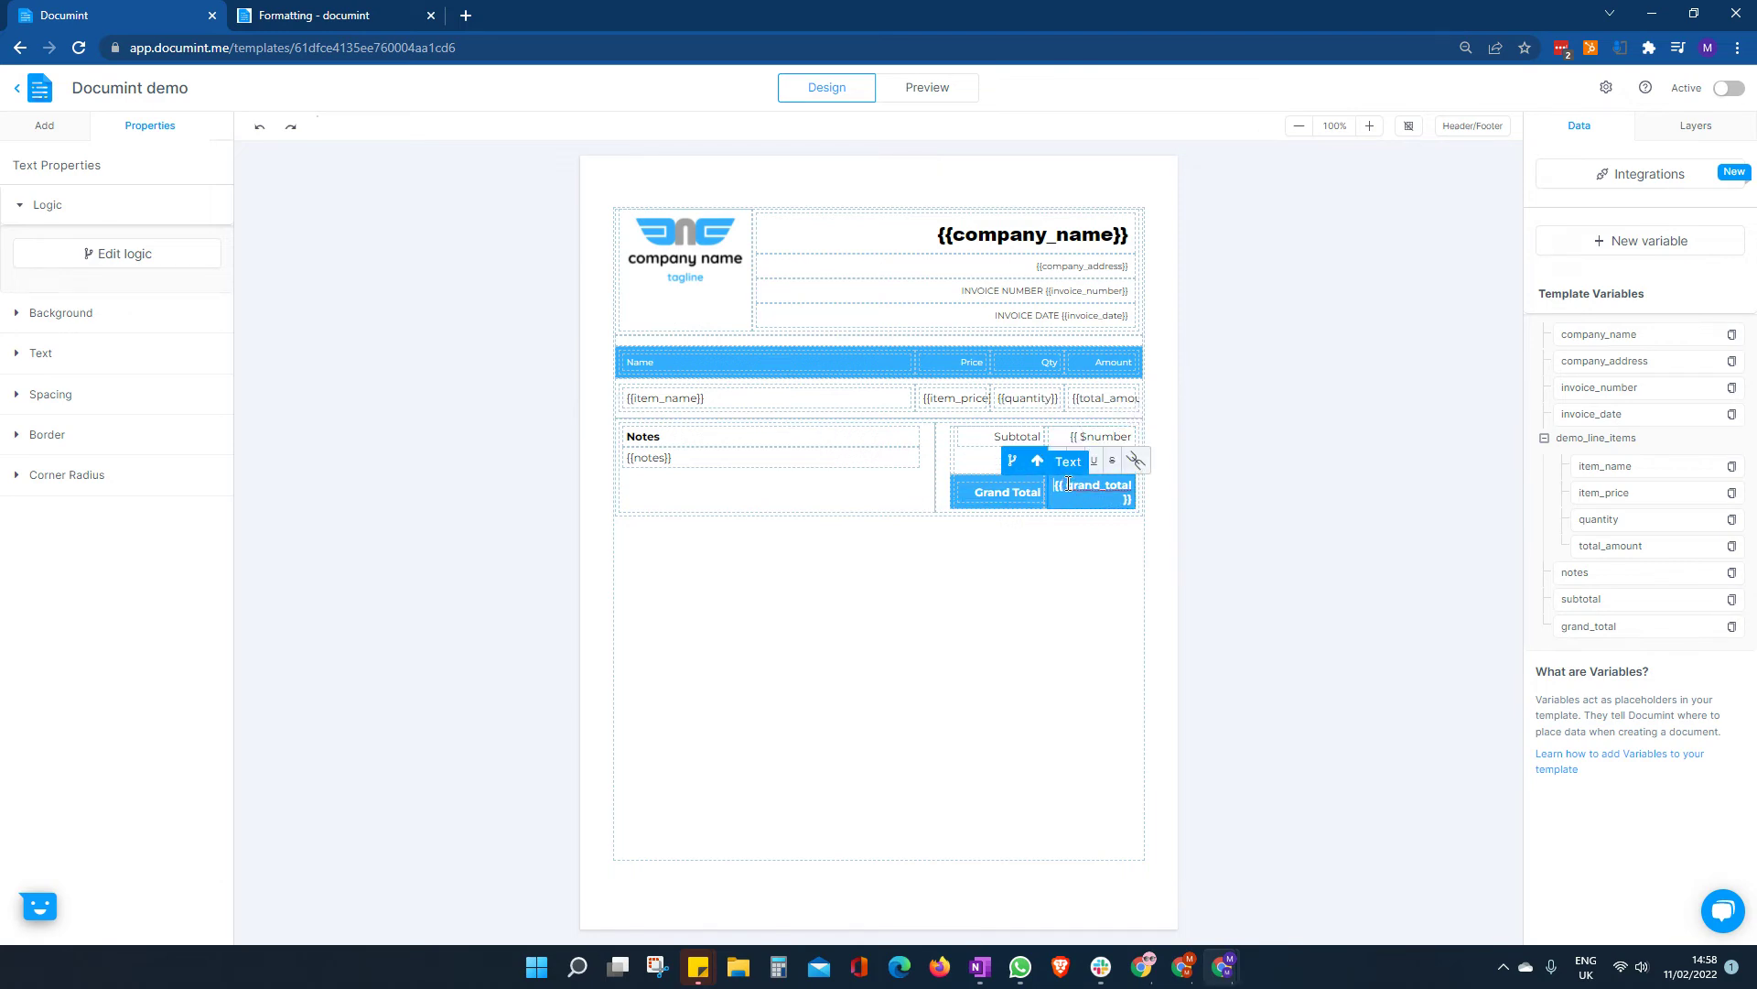
# Add $number and "$0,0.00" to the grand_total placeholder, then deselect the text.
pyautogui.write('$')
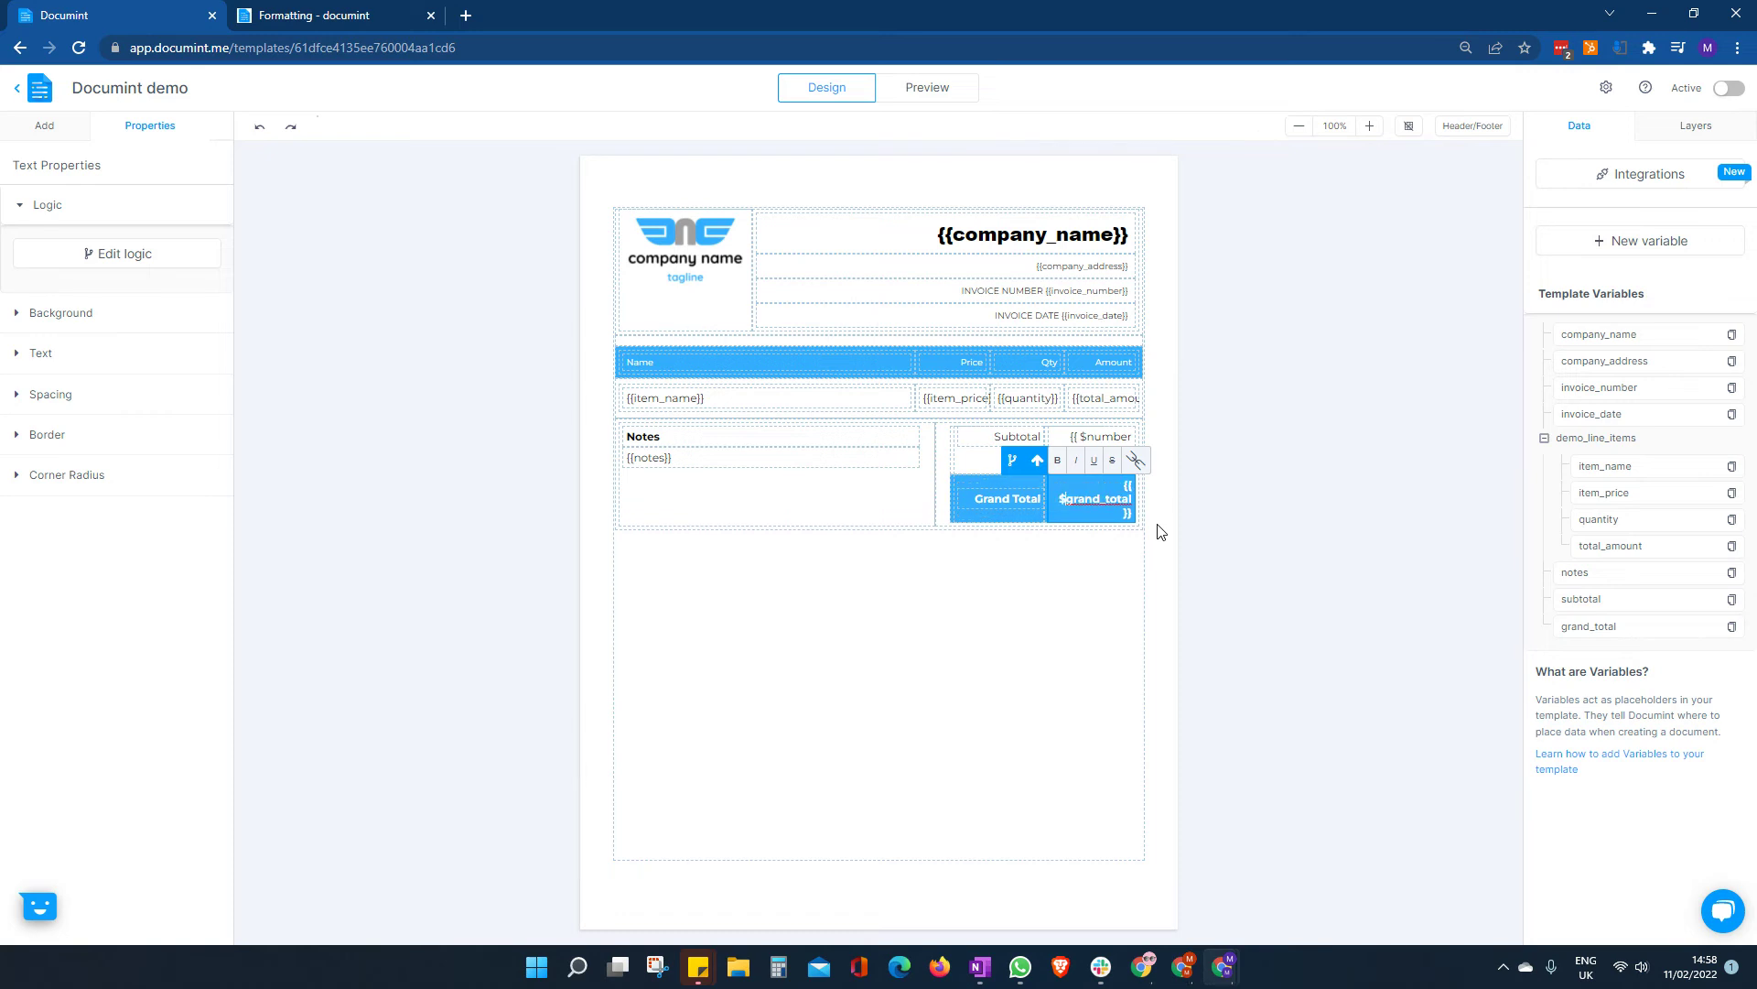
pyautogui.write('number ')
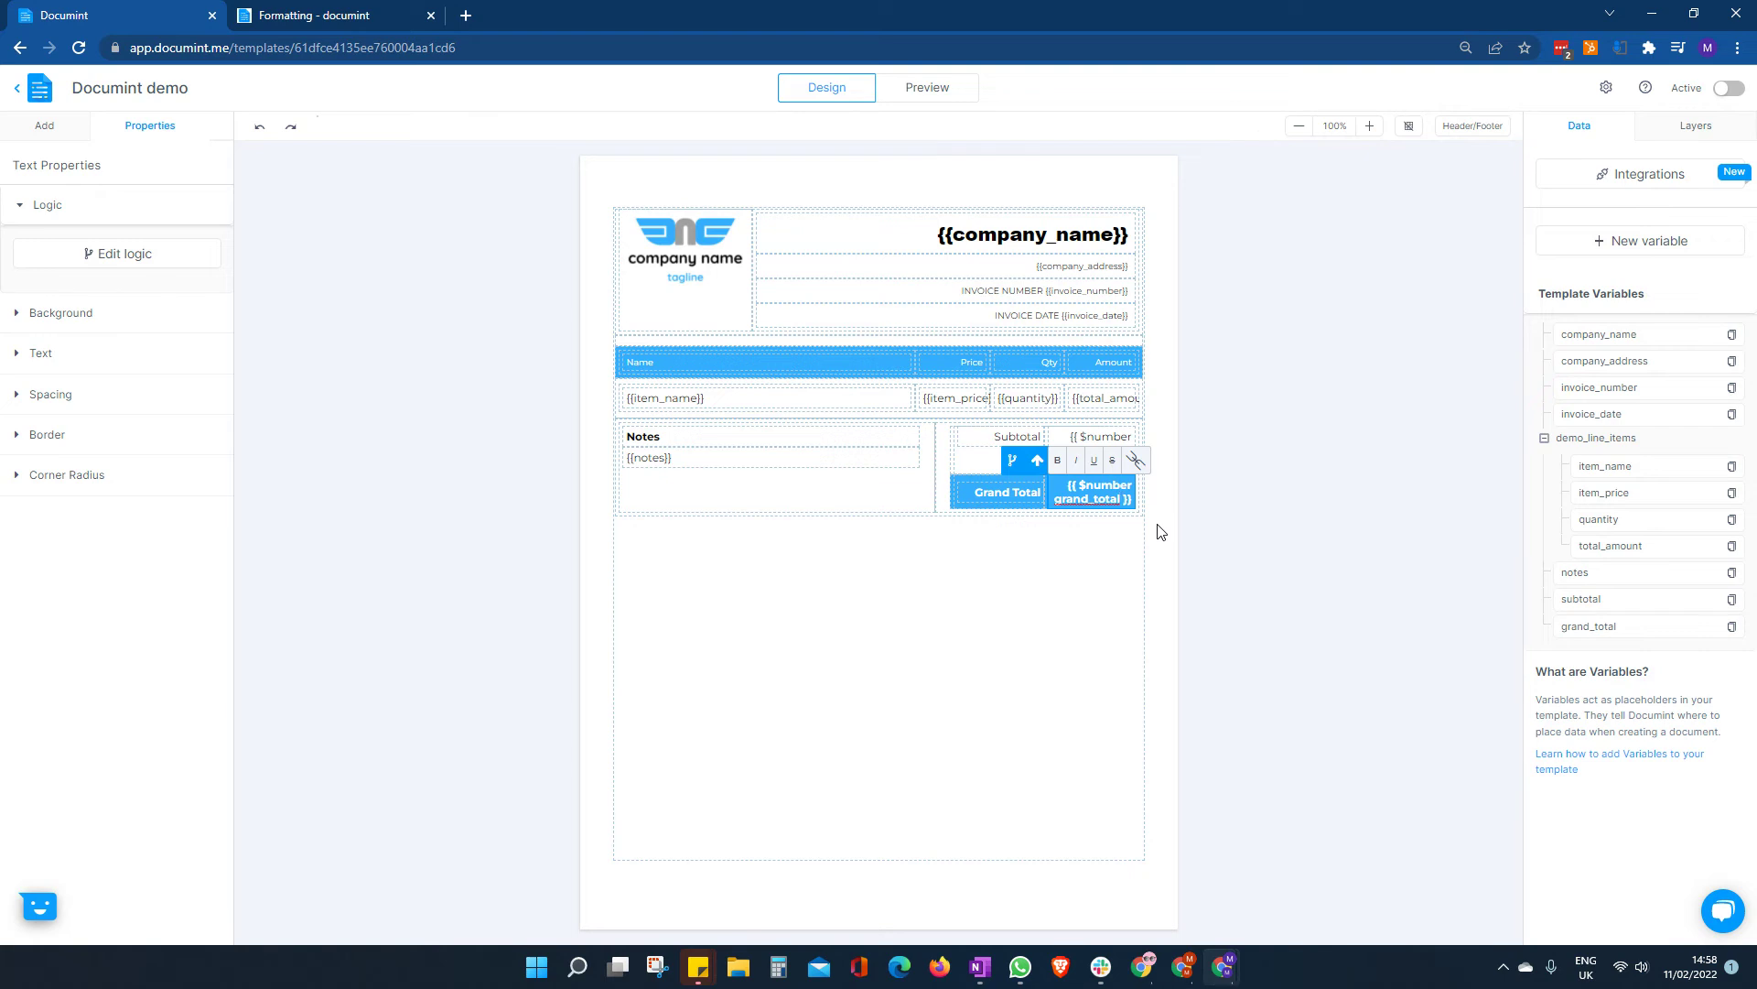
pyautogui.write('"')
pyautogui.write('$0,0.00')
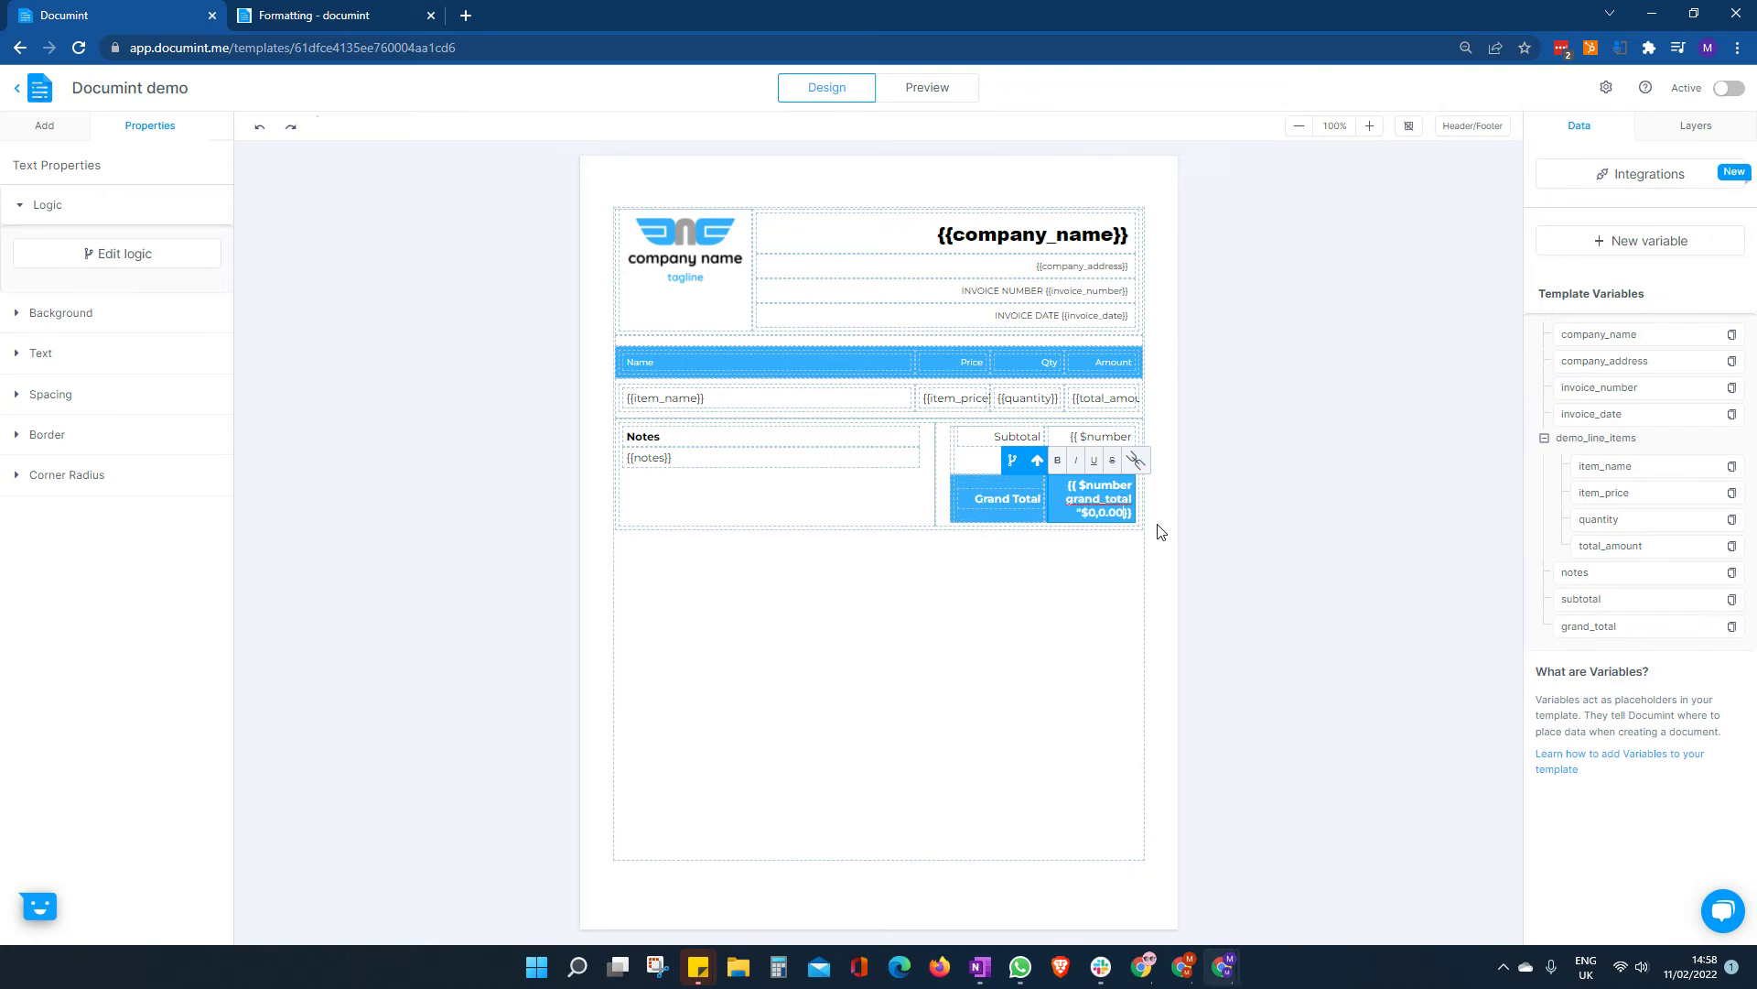
pyautogui.write('"')
pyautogui.click(1156, 671)
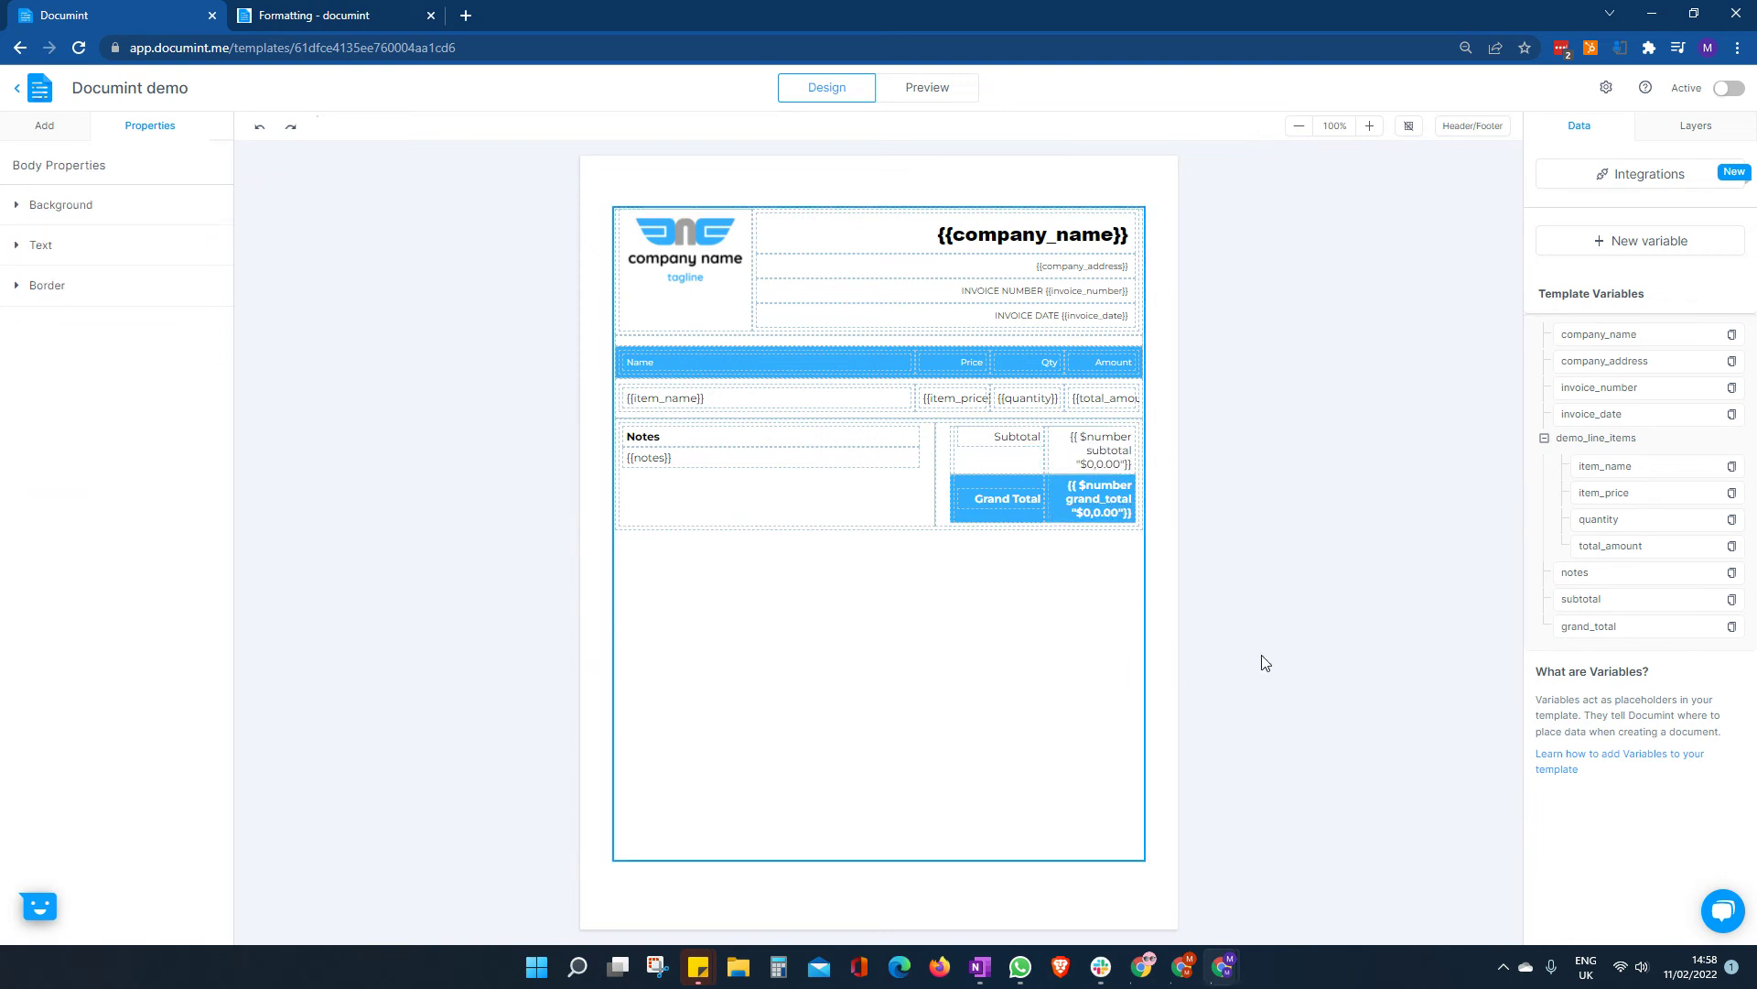
pyautogui.click(1264, 663)
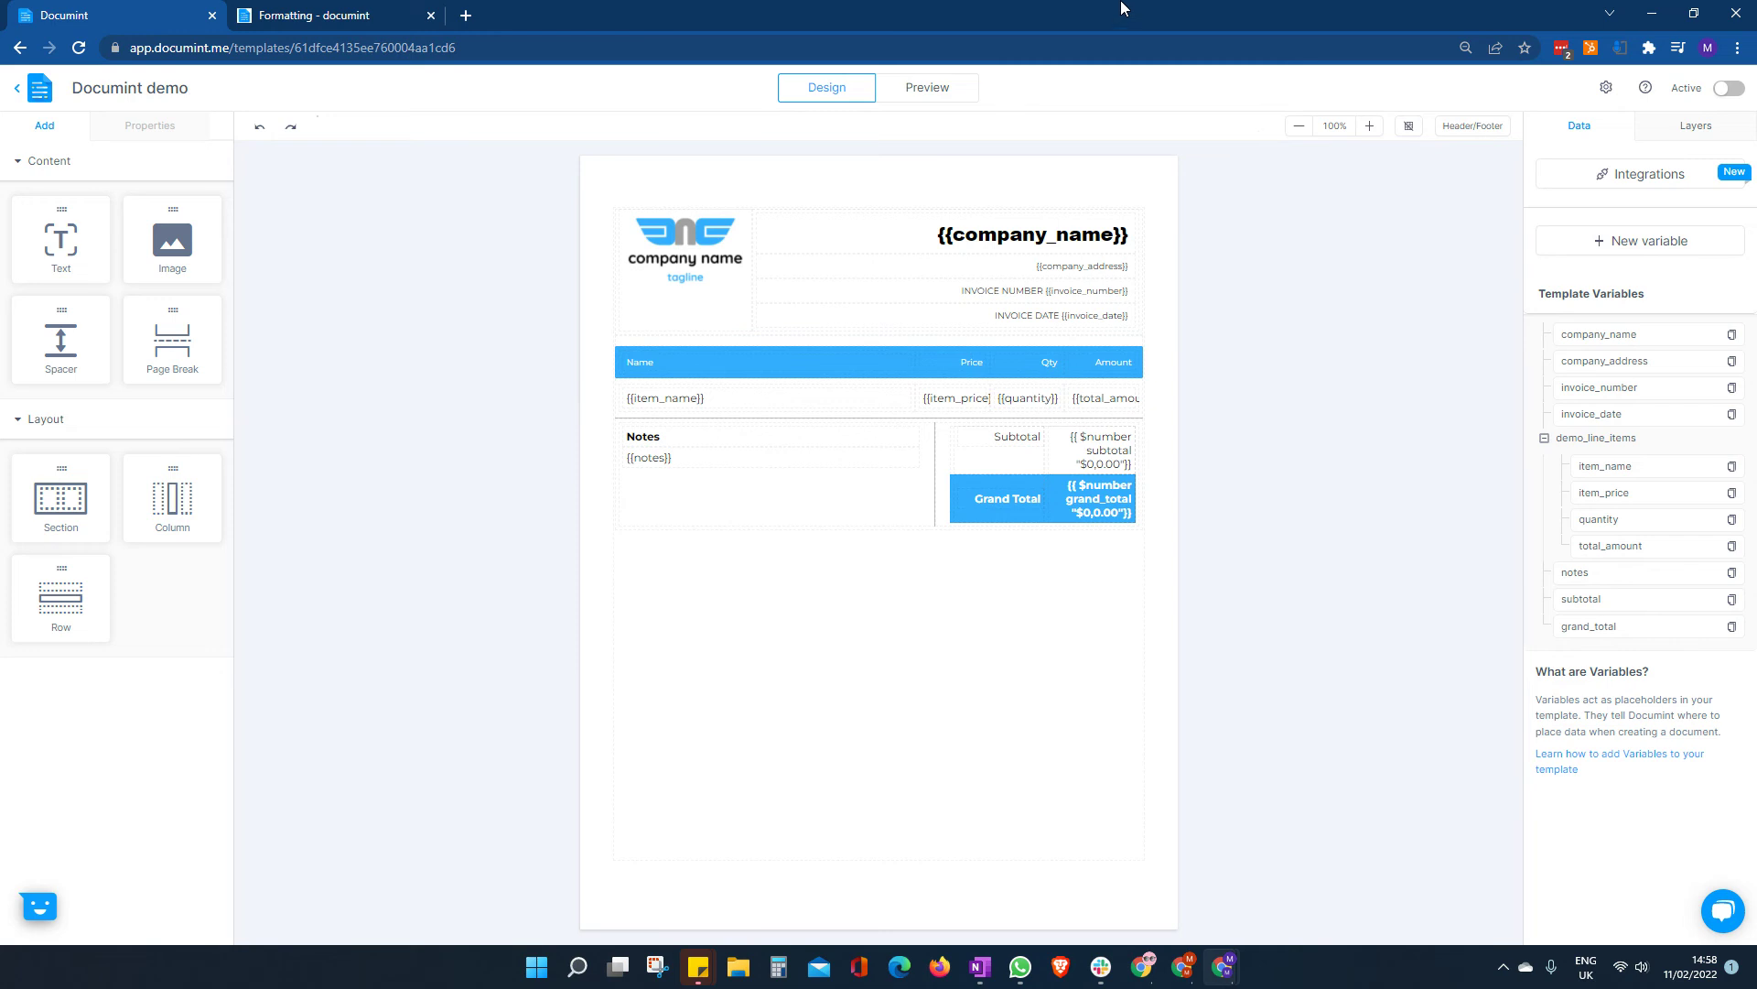
# Bring Airtable into view and create an invoice from the My Company record.
pyautogui.moveTo(1124, 21); pyautogui.dragTo(1087, 63)
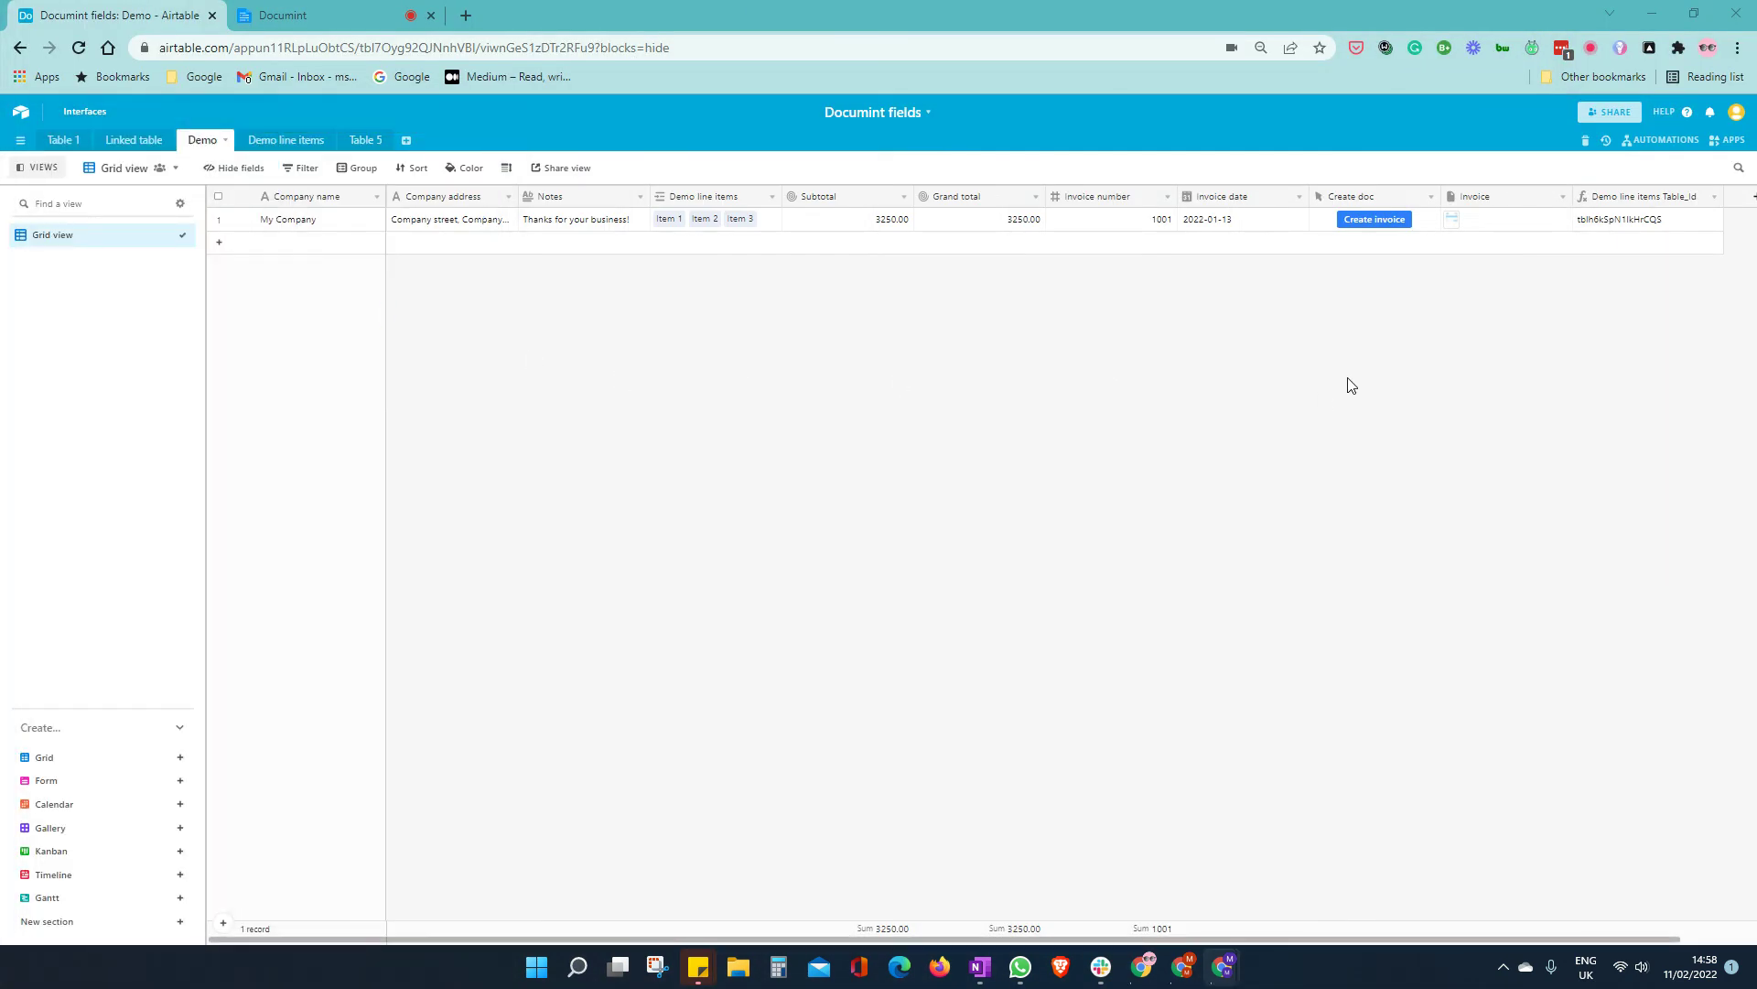
pyautogui.click(1377, 220)
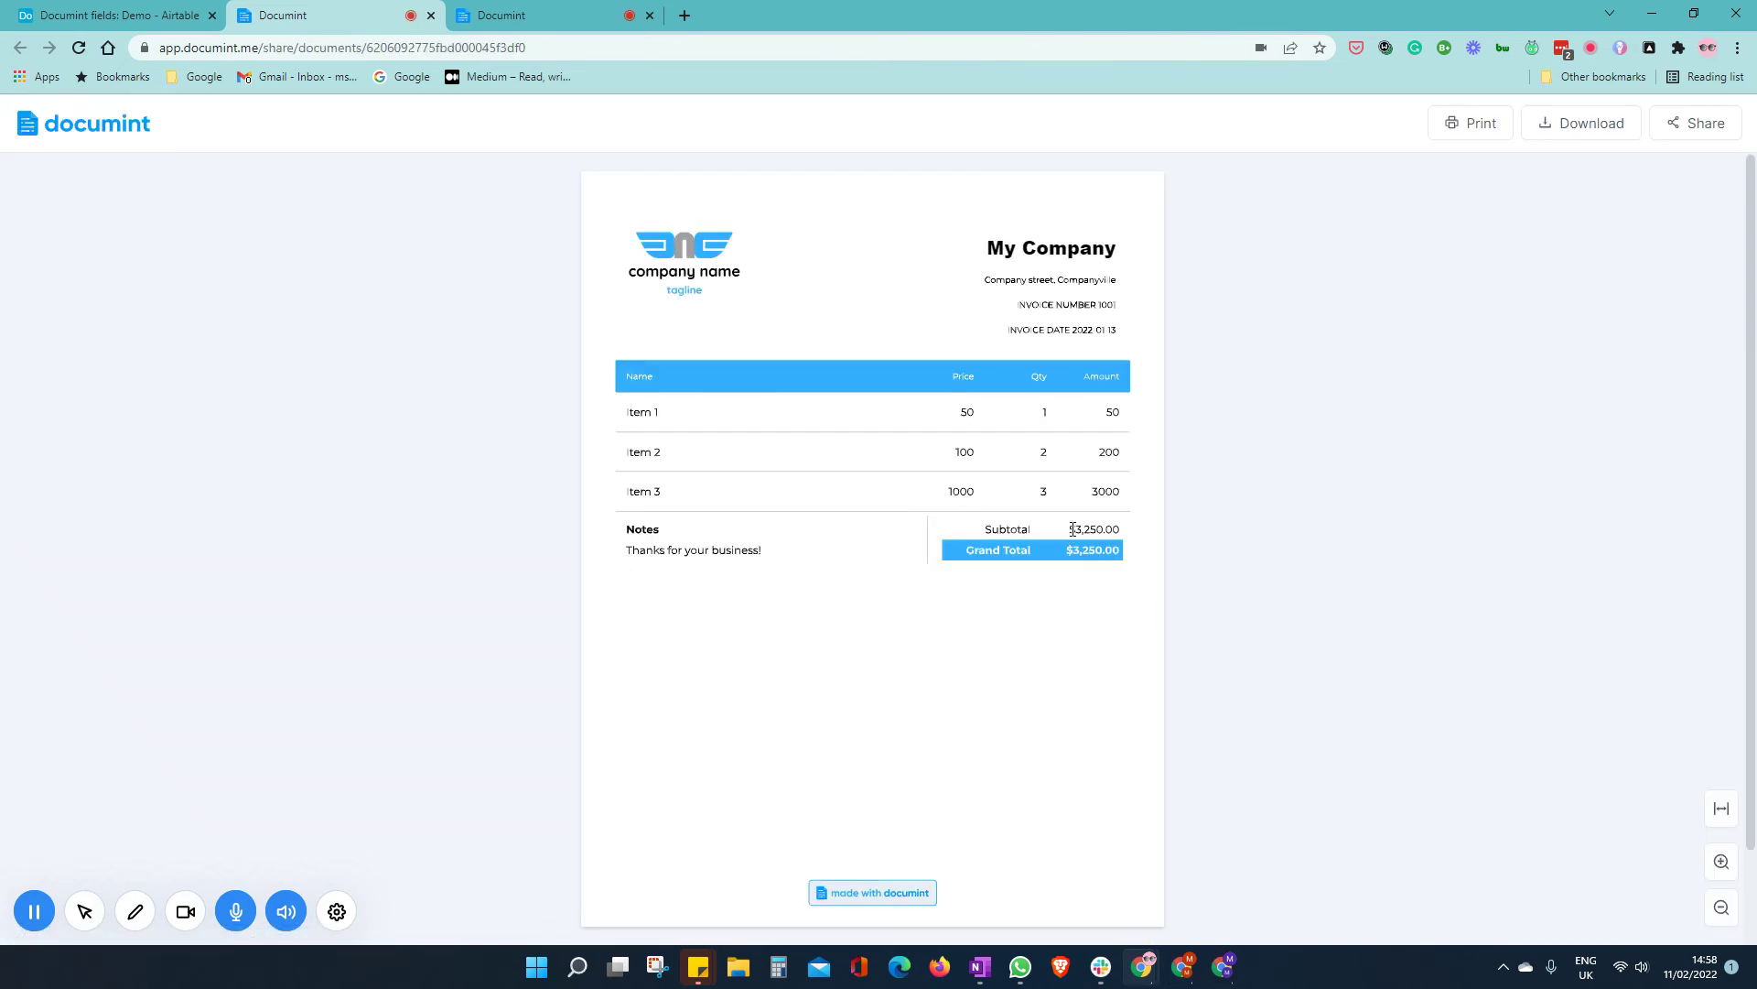
pyautogui.moveTo(1069, 529); pyautogui.dragTo(1120, 530)
pyautogui.click(1103, 582)
pyautogui.click(579, 10)
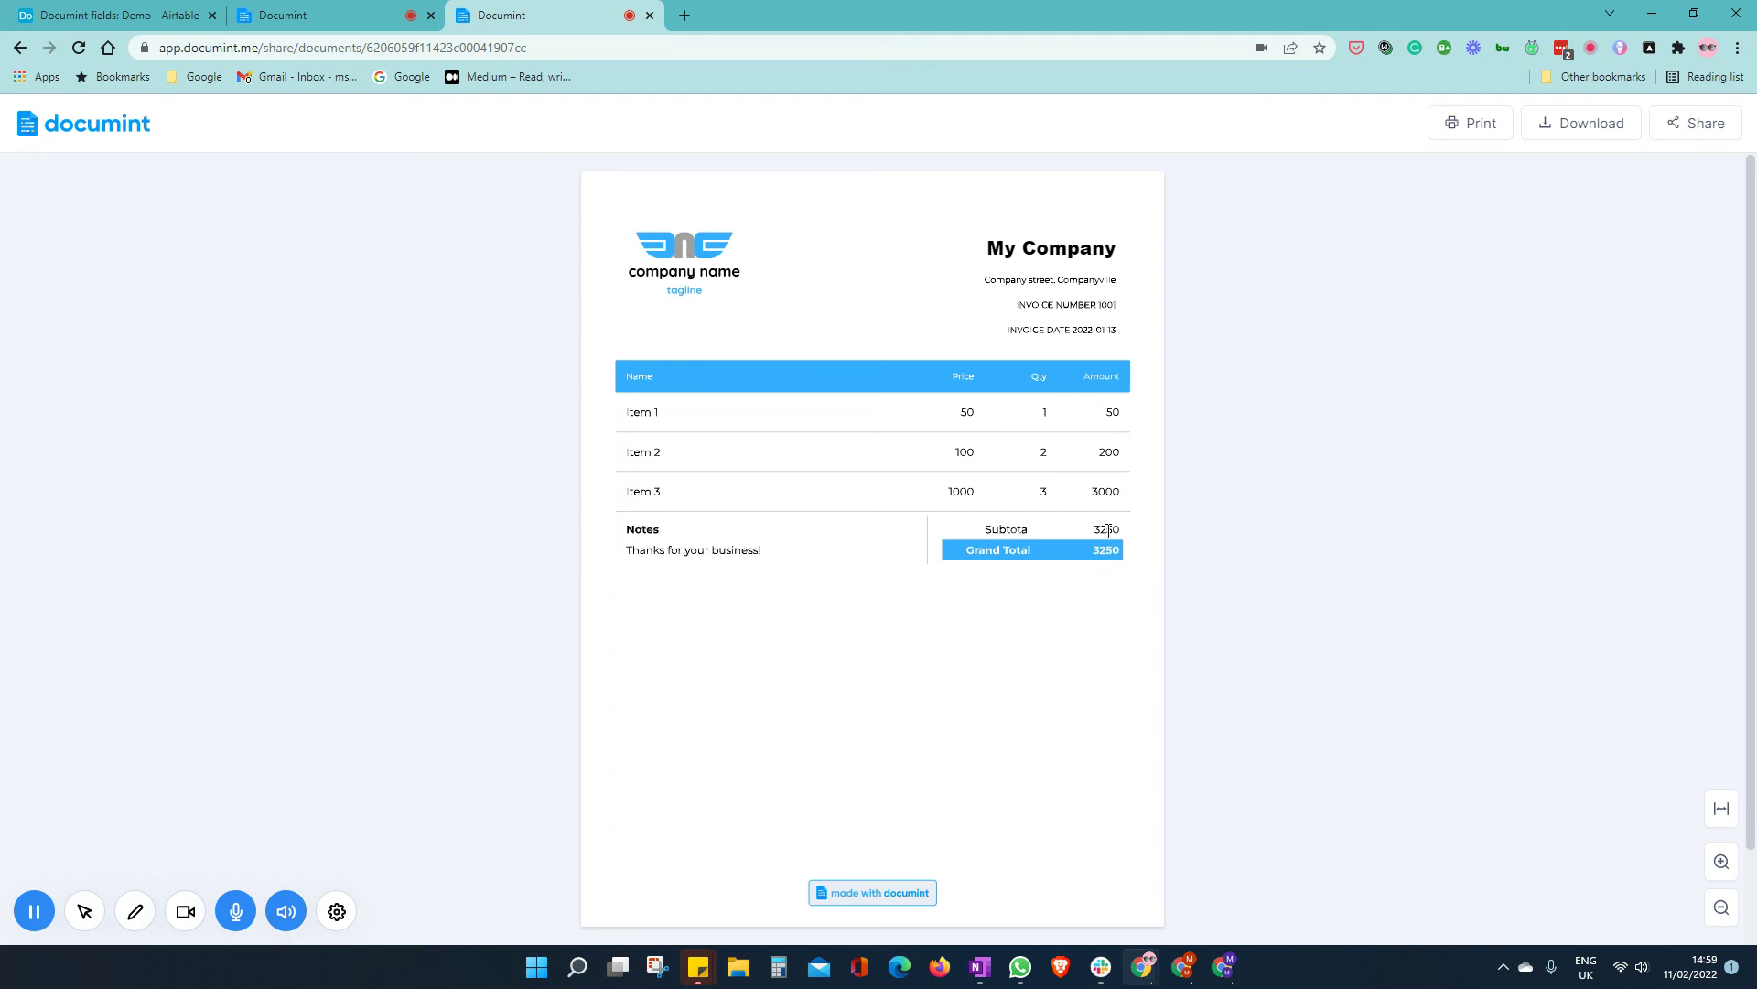
pyautogui.click(332, 9)
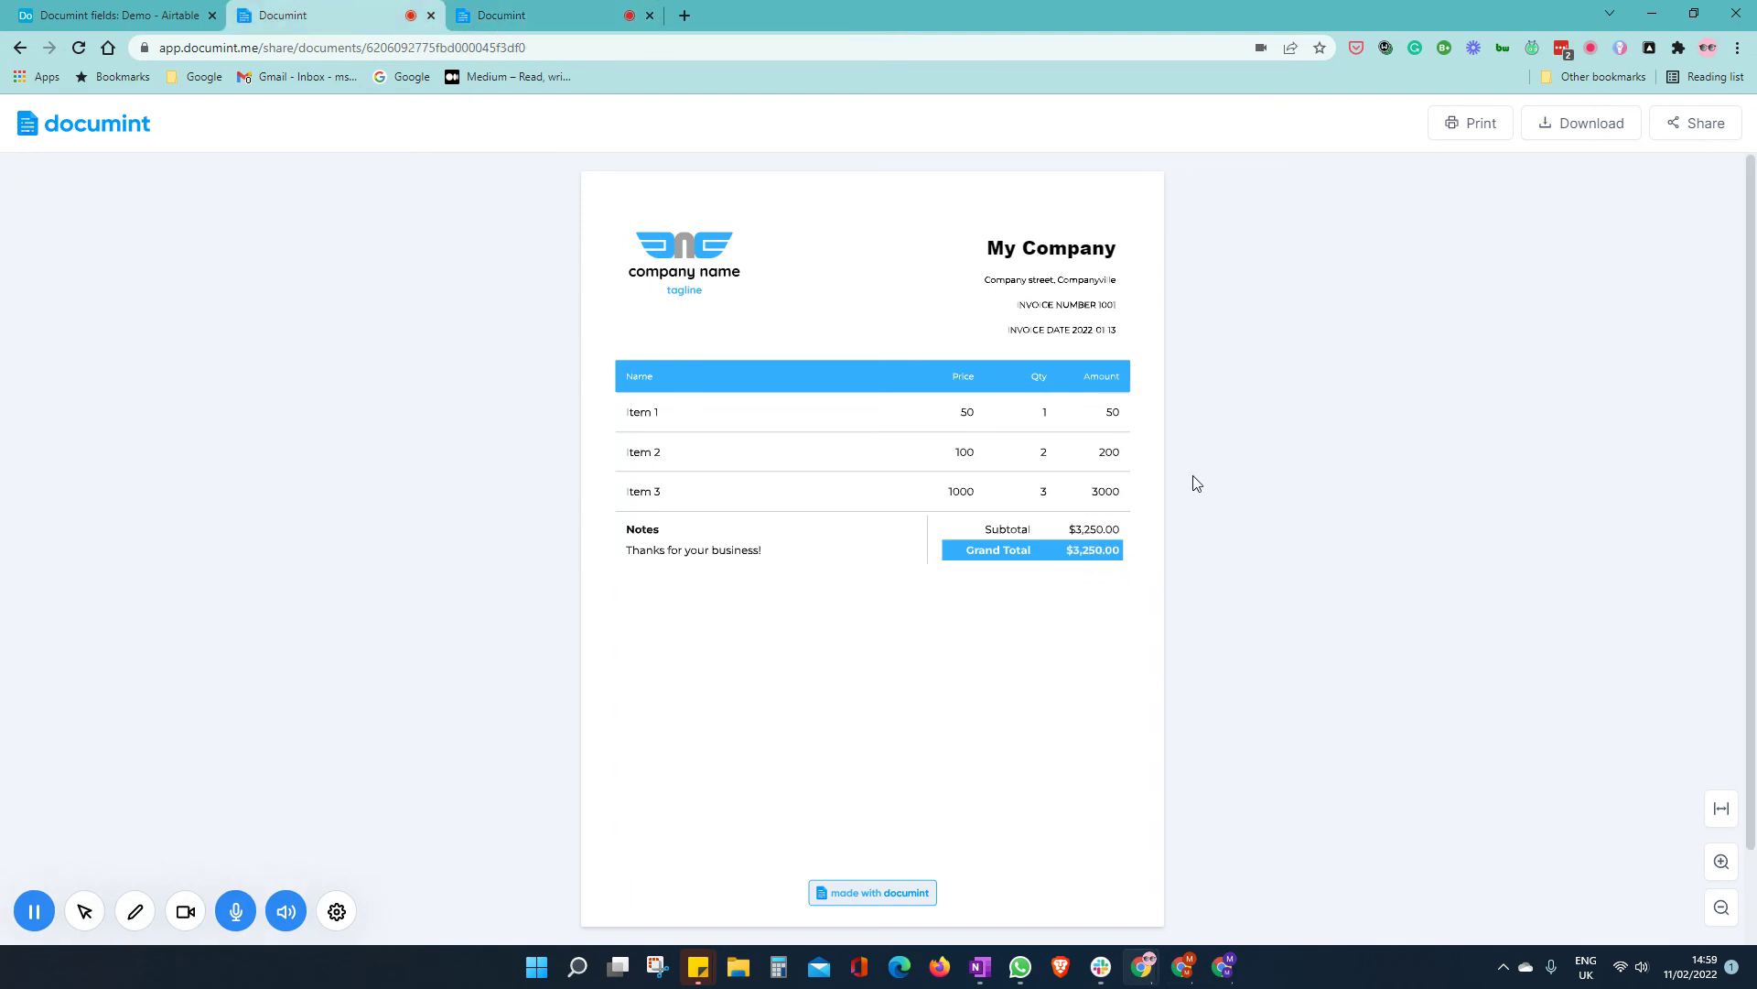
# Check the unformatted Airtable record, then return to the $3,250.00 generated invoice.
pyautogui.click(117, 16)
pyautogui.hotkey('ctrl', 'Tab')
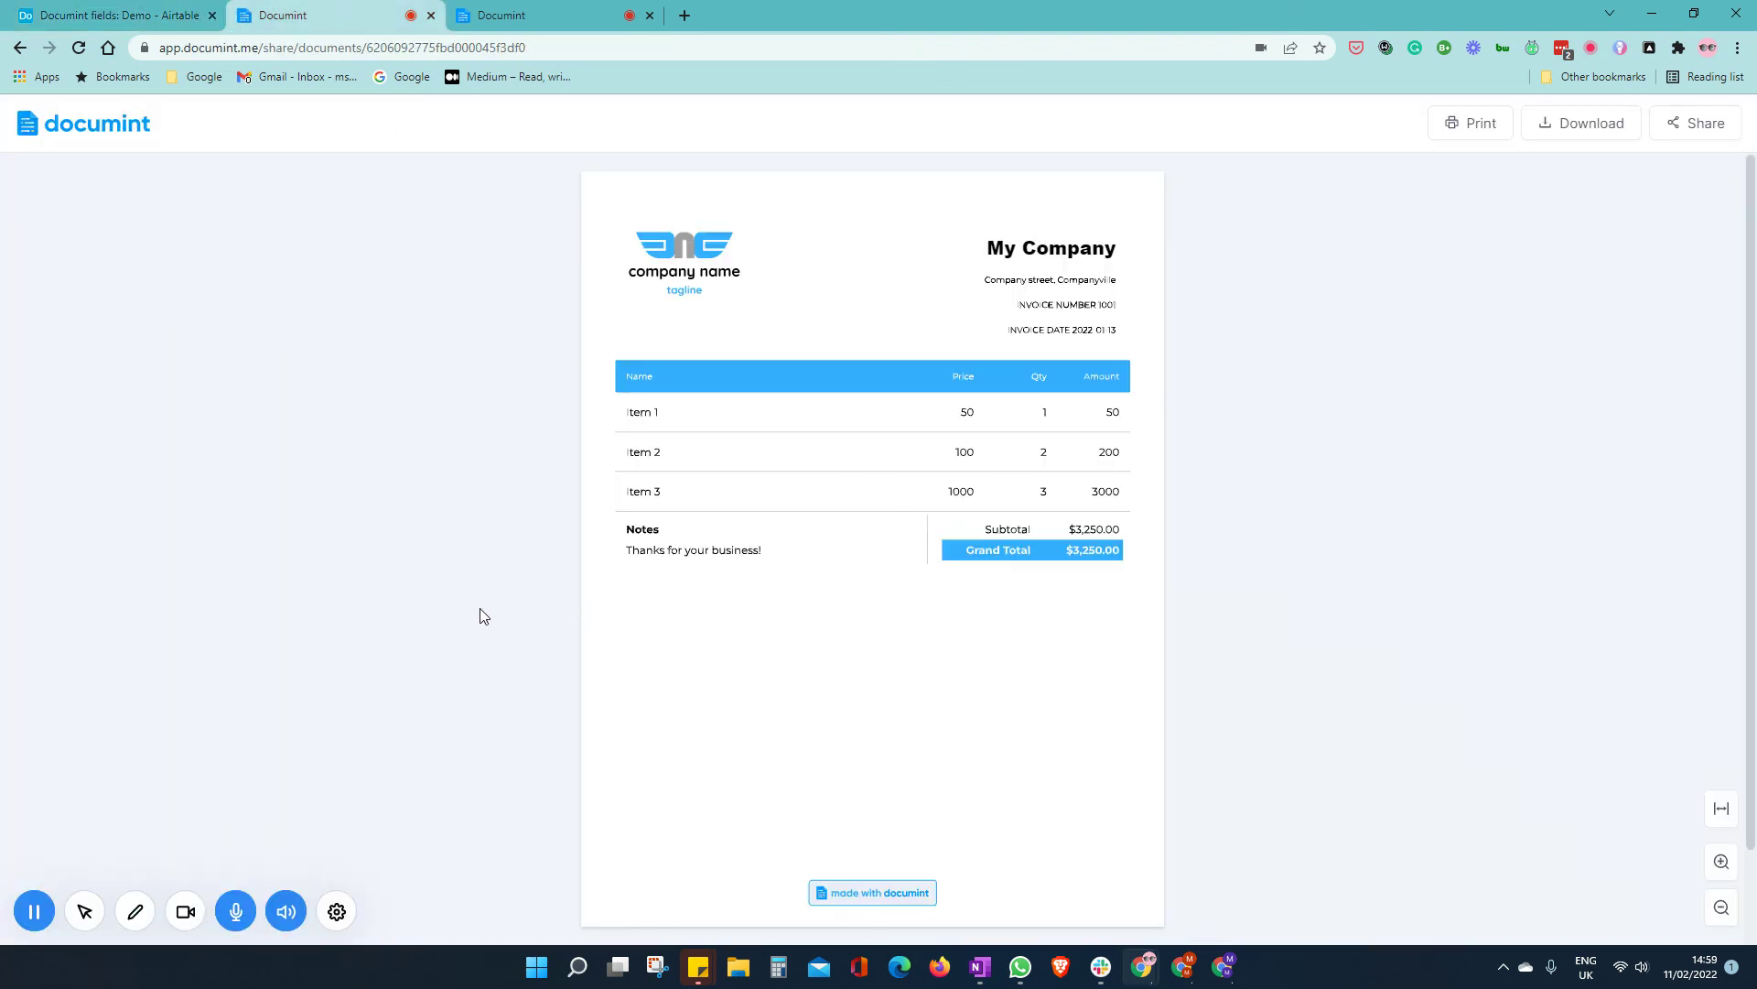